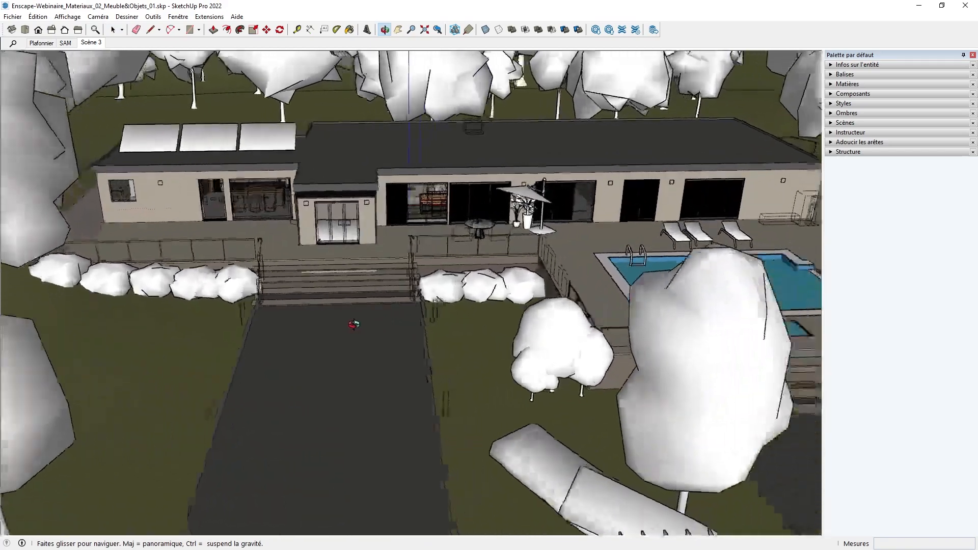
Check the model's shadow settings from a higher view over the house and pool
{"action": "key", "text": "space"}
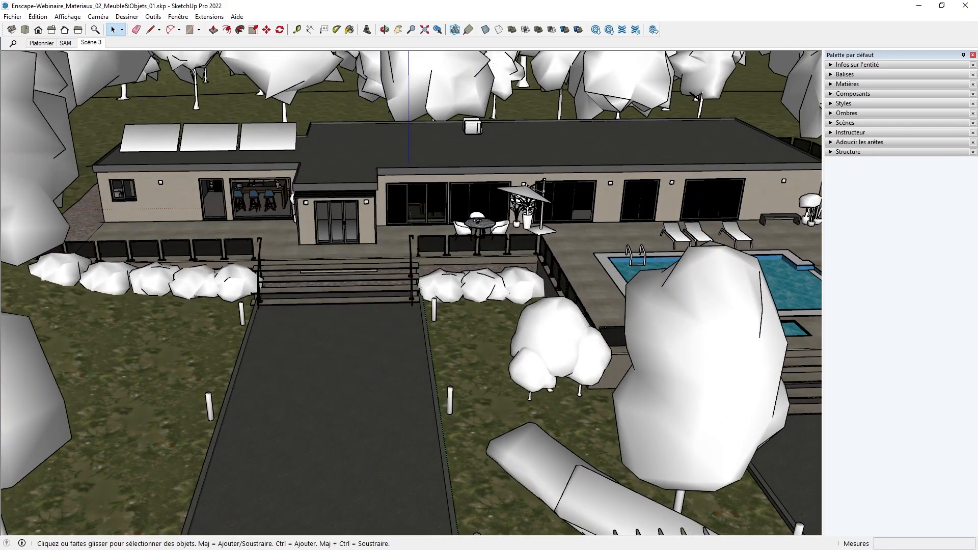
{"action": "key", "text": "w"}
{"action": "left_click_drag", "start_coordinate": [365, 388], "coordinate": [370, 413]}
{"action": "key", "text": "space"}
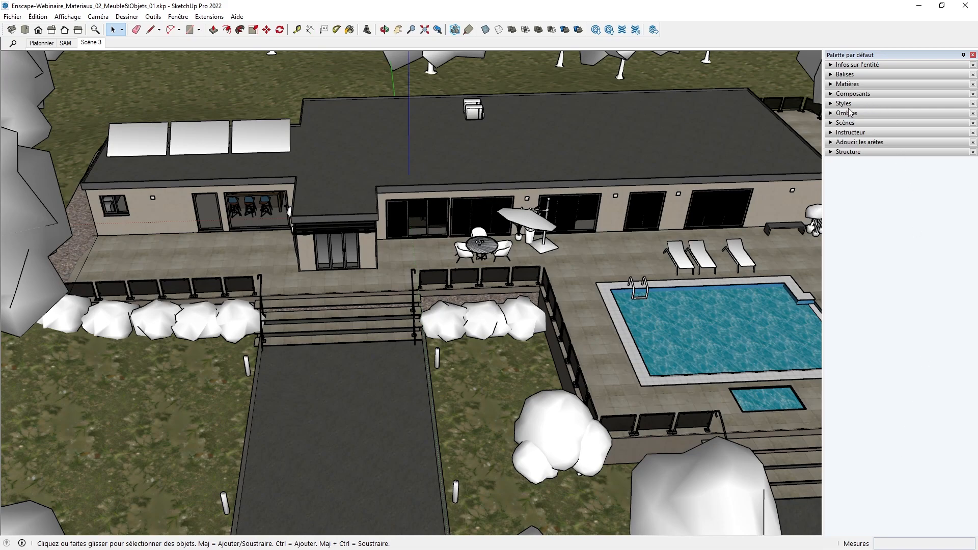
{"action": "left_click", "coordinate": [831, 113]}
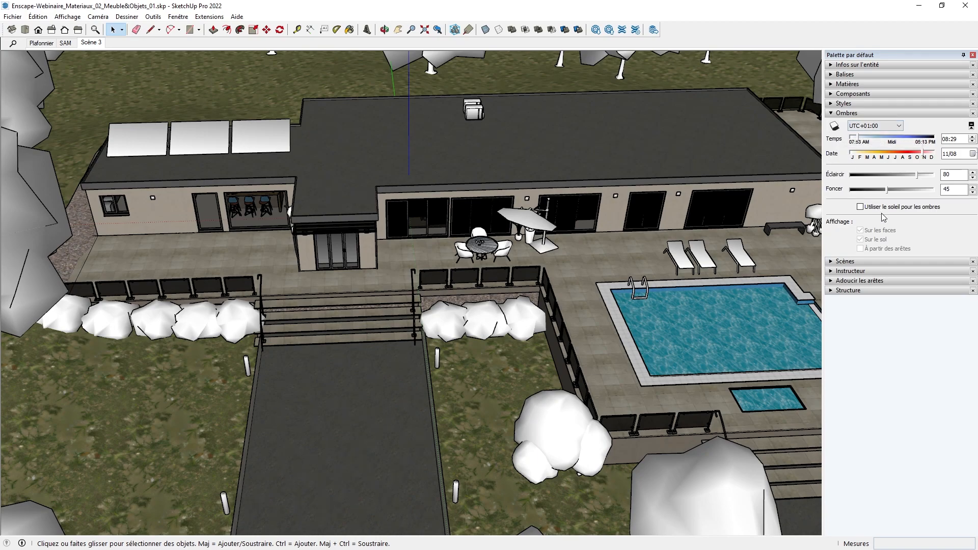
{"action": "left_click", "coordinate": [832, 114]}
Turn off Profils in the edge settings of the current architectural style
{"action": "left_click", "coordinate": [832, 104]}
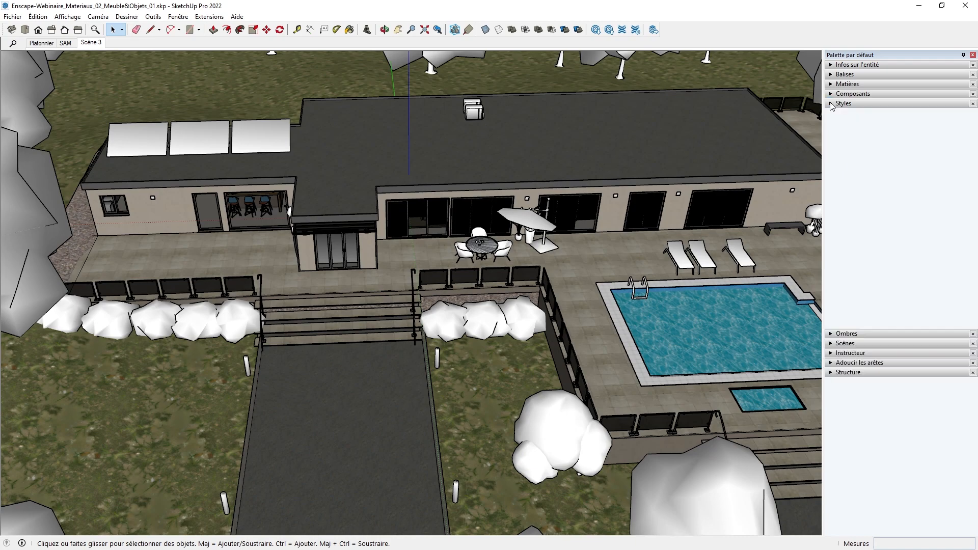
{"action": "left_click", "coordinate": [876, 157]}
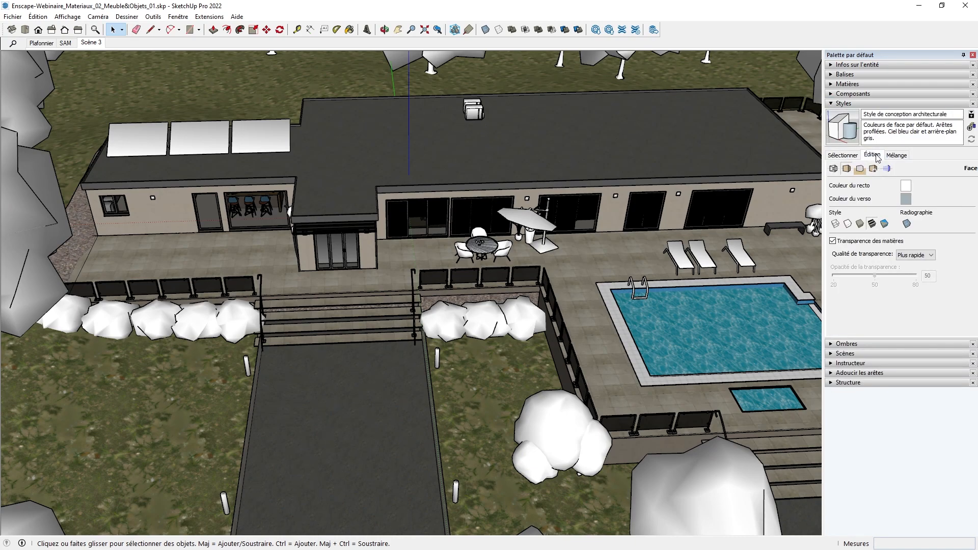
{"action": "left_click", "coordinate": [834, 168]}
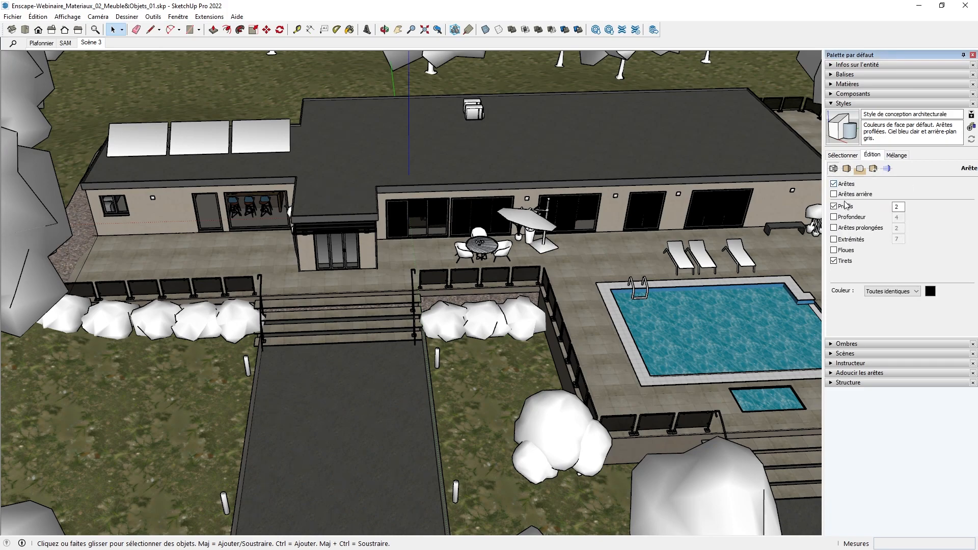
{"action": "left_click", "coordinate": [834, 206]}
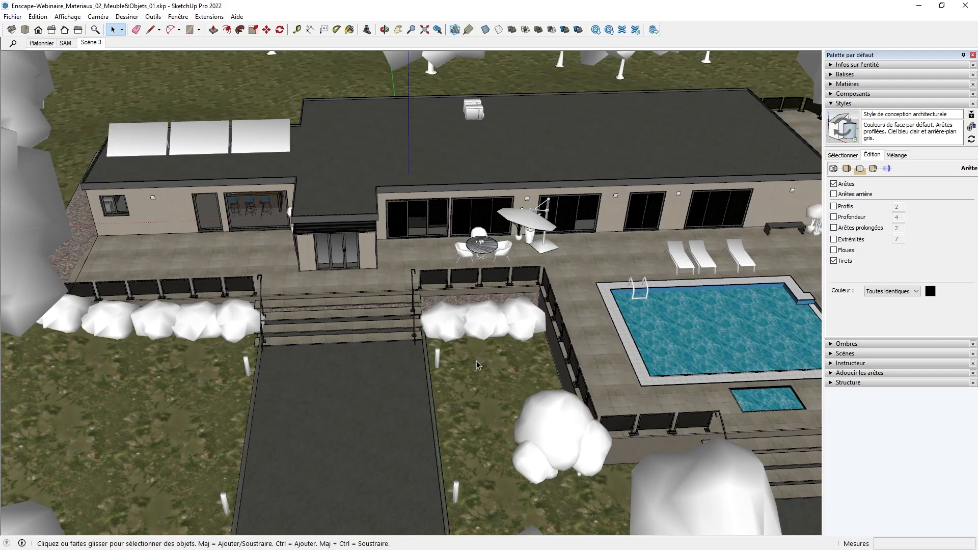
{"action": "middle_click_drag", "start_coordinate": [464, 355], "coordinate": [447, 304]}
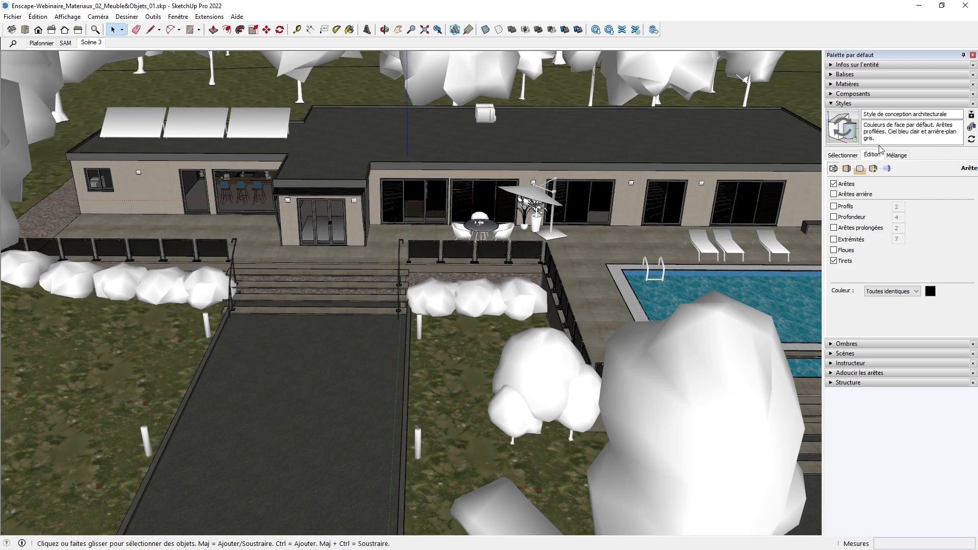
{"action": "left_click", "coordinate": [831, 104]}
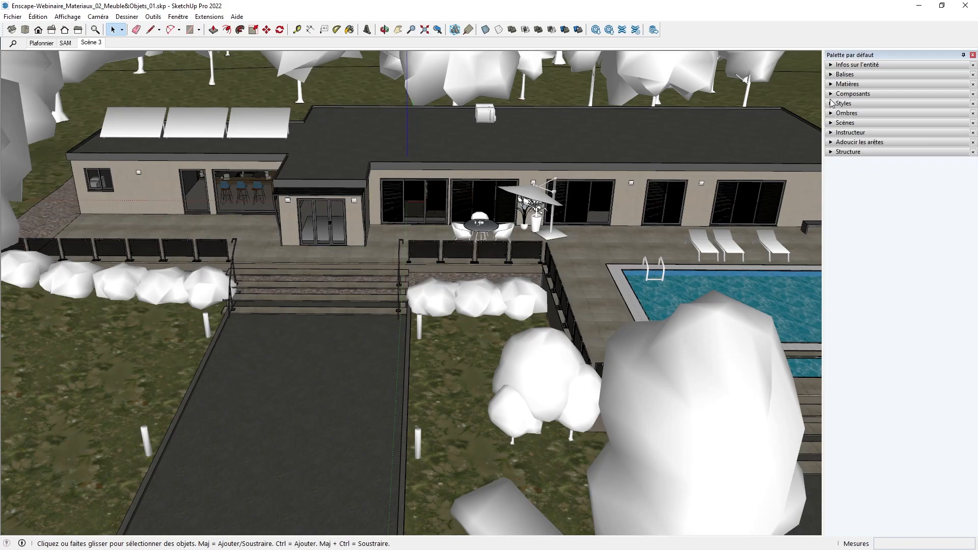
Return to Scène 3 and hide the tags D-DECO, ENSCAPE, L-LIGHTS, M-MOBILIER, MOBILIER 2, D-StoreVenitien and V-Arbres
{"action": "left_click", "coordinate": [831, 85]}
{"action": "left_click", "coordinate": [831, 85]}
{"action": "left_click", "coordinate": [831, 75]}
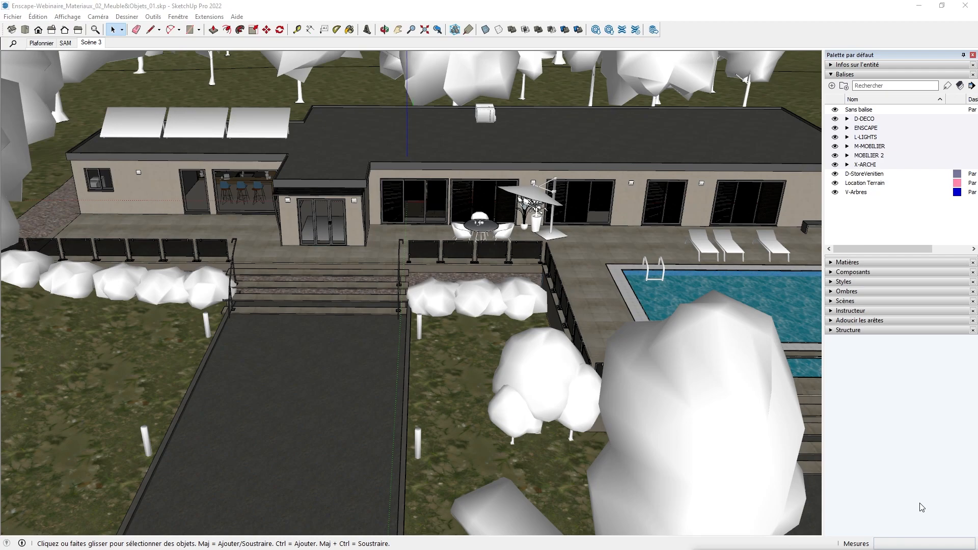
{"action": "left_click", "coordinate": [91, 44]}
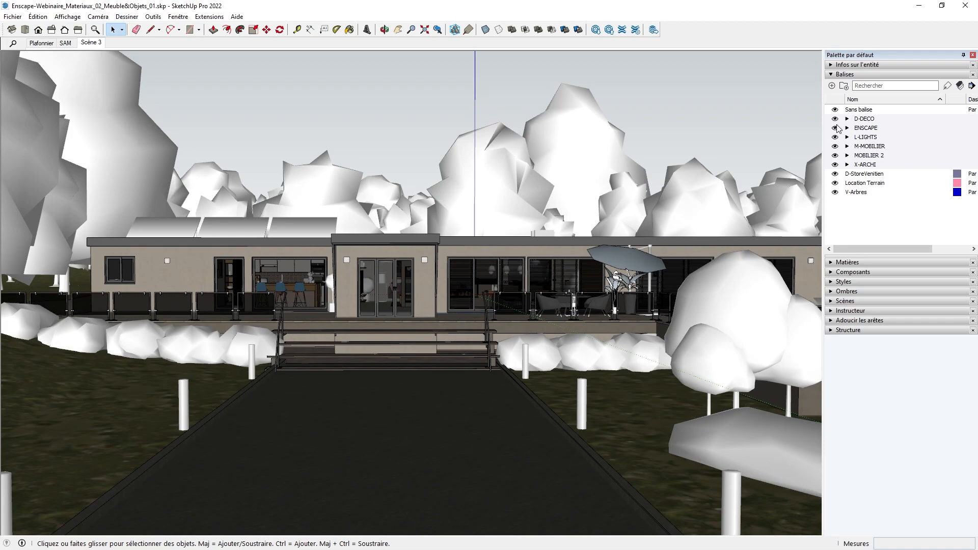
{"action": "left_click", "coordinate": [835, 119]}
{"action": "left_click", "coordinate": [835, 128]}
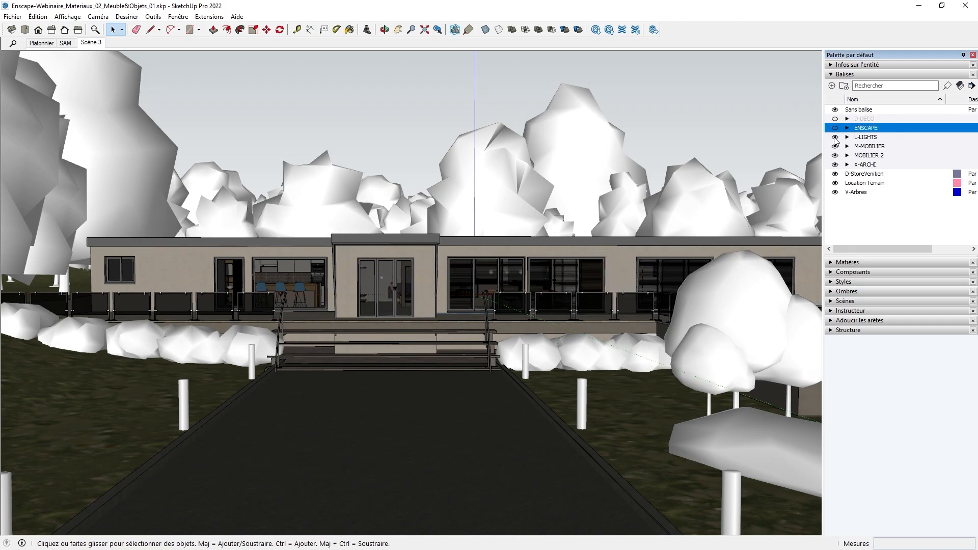
{"action": "left_click", "coordinate": [835, 137]}
{"action": "left_click", "coordinate": [835, 147]}
{"action": "left_click", "coordinate": [836, 156]}
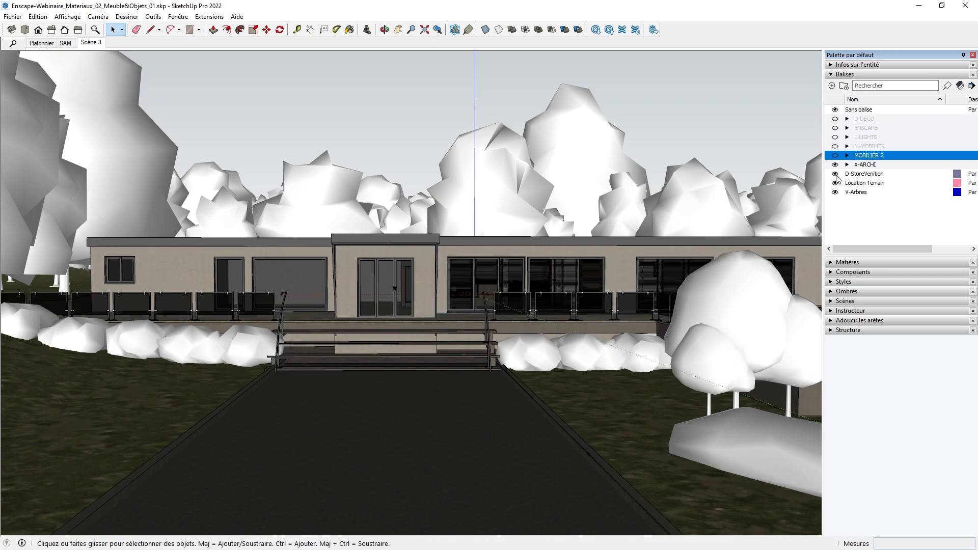
{"action": "left_click", "coordinate": [835, 173]}
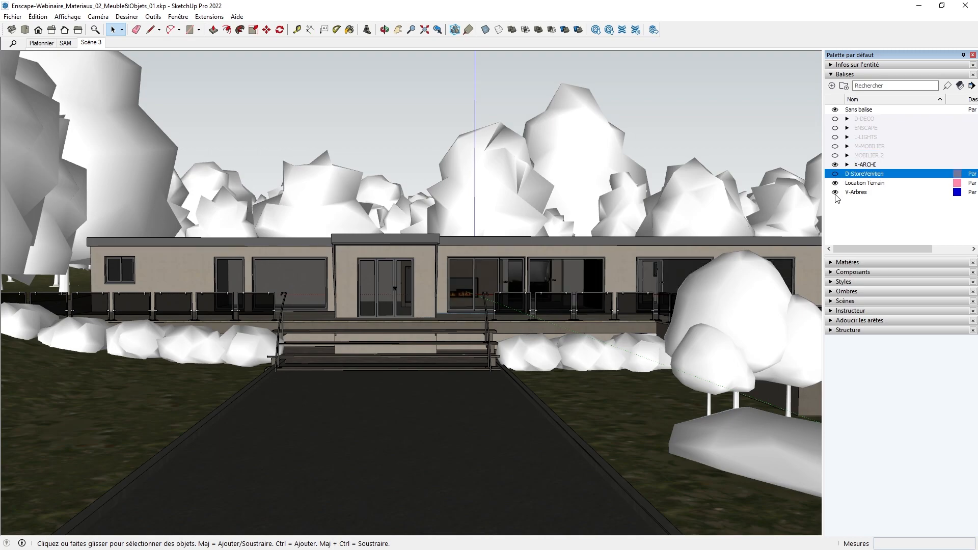
{"action": "left_click", "coordinate": [835, 192]}
Open the terrace railing group for editing and hide the rest of the model
{"action": "key", "text": "o"}
{"action": "left_click_drag", "start_coordinate": [580, 213], "coordinate": [326, 219]}
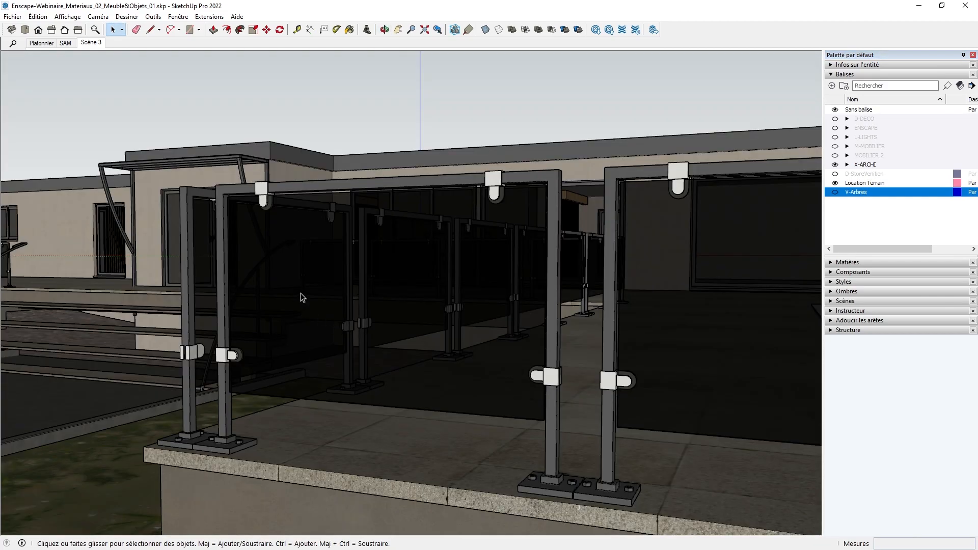
{"action": "double_click", "coordinate": [301, 293]}
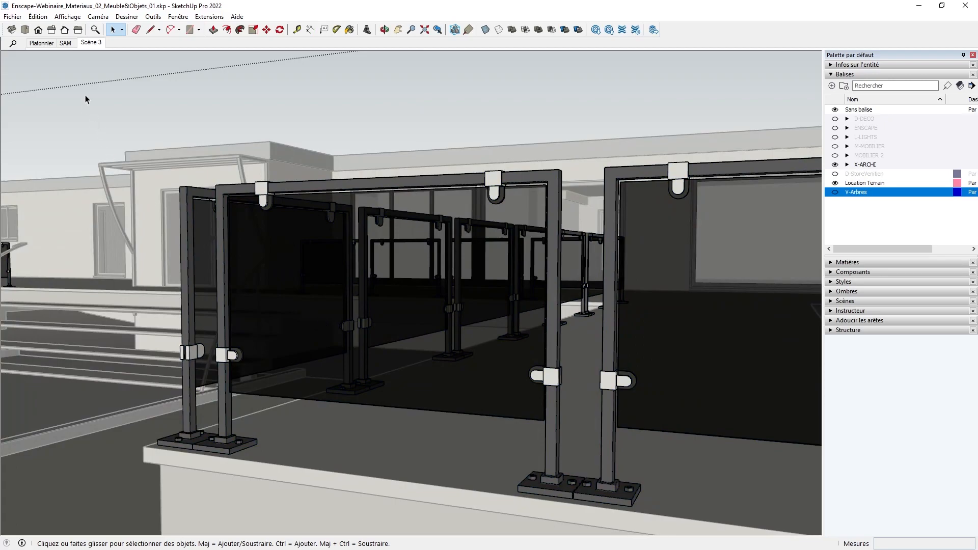
{"action": "left_click", "coordinate": [73, 20]}
{"action": "mouse_move", "coordinate": [127, 184]}
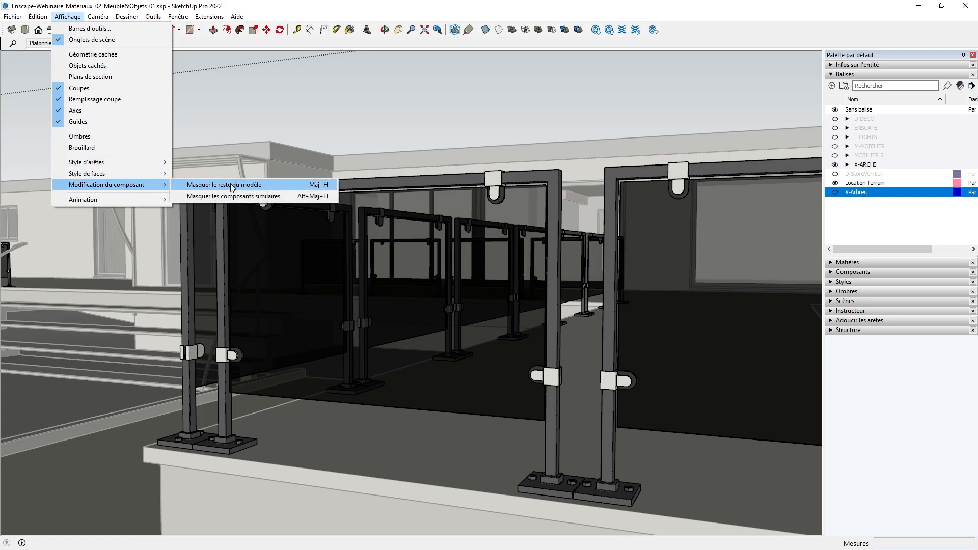
{"action": "left_click", "coordinate": [230, 187]}
Hide similar components during component editing and open the nearest glass railing panel for editing
{"action": "left_click", "coordinate": [72, 18]}
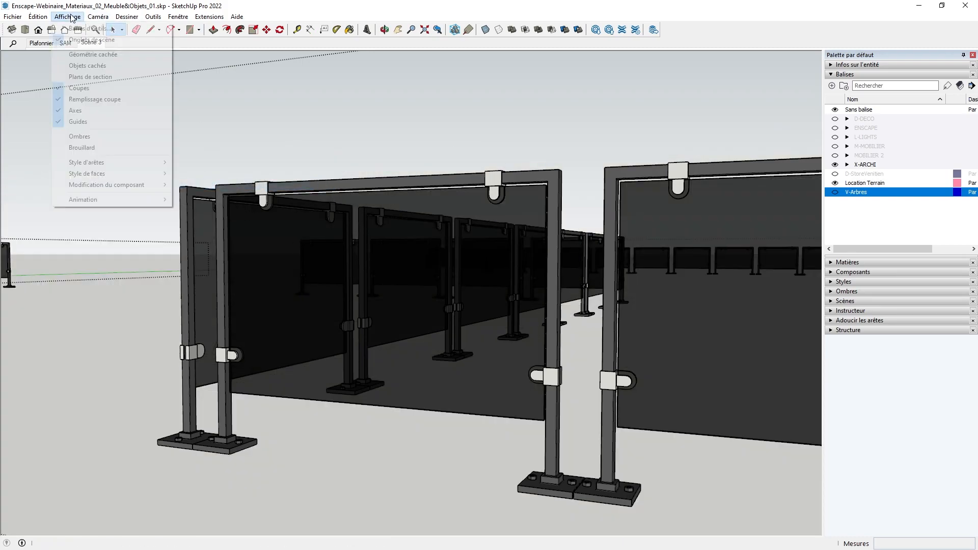
{"action": "mouse_move", "coordinate": [130, 185]}
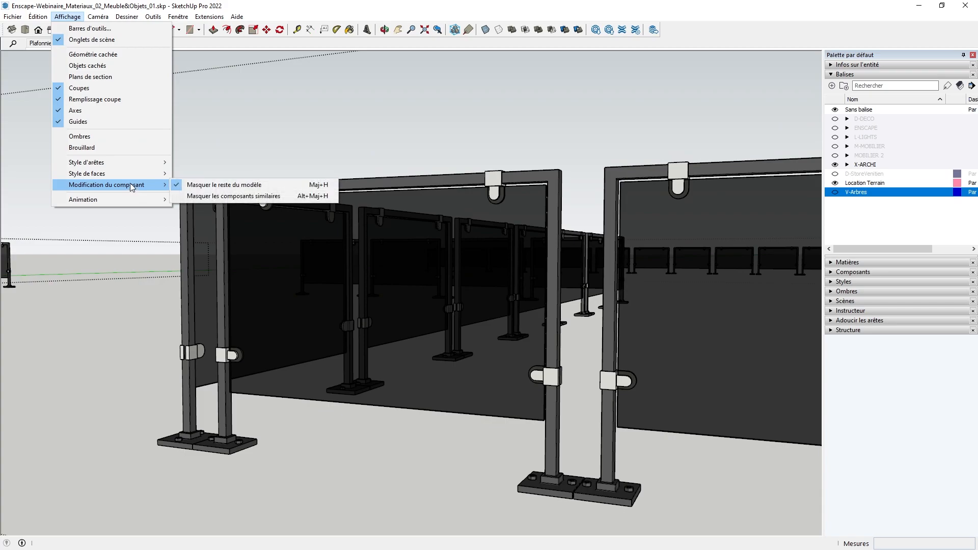
{"action": "left_click", "coordinate": [228, 197]}
{"action": "left_click", "coordinate": [443, 351]}
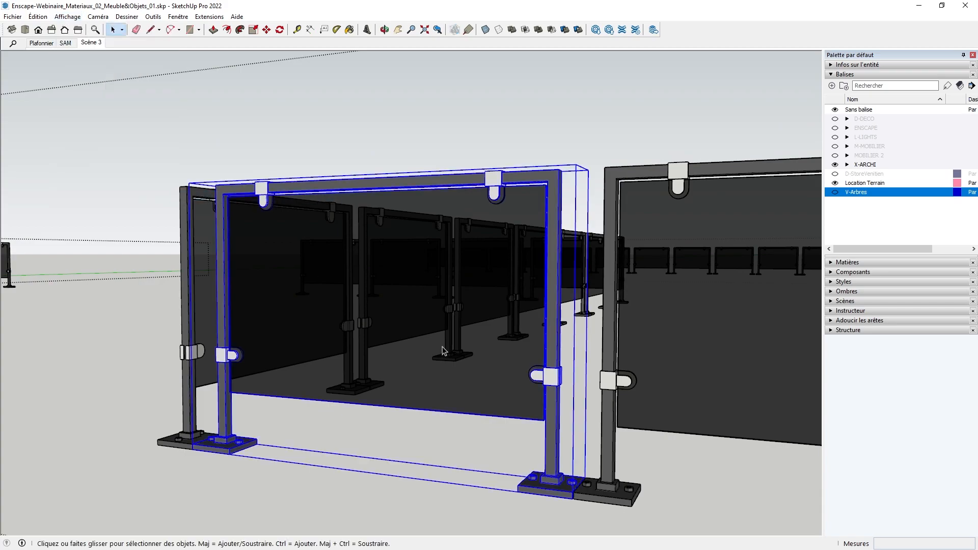
{"action": "double_click", "coordinate": [443, 347]}
{"action": "middle_click_drag", "start_coordinate": [442, 337], "coordinate": [400, 354]}
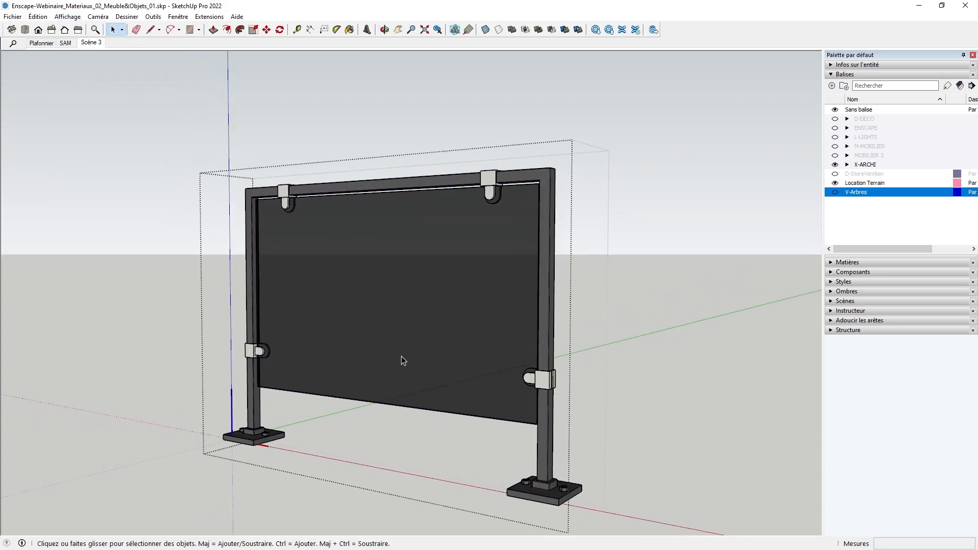
{"action": "scroll", "coordinate": [402, 356], "scroll_direction": "up", "scroll_amount": 2}
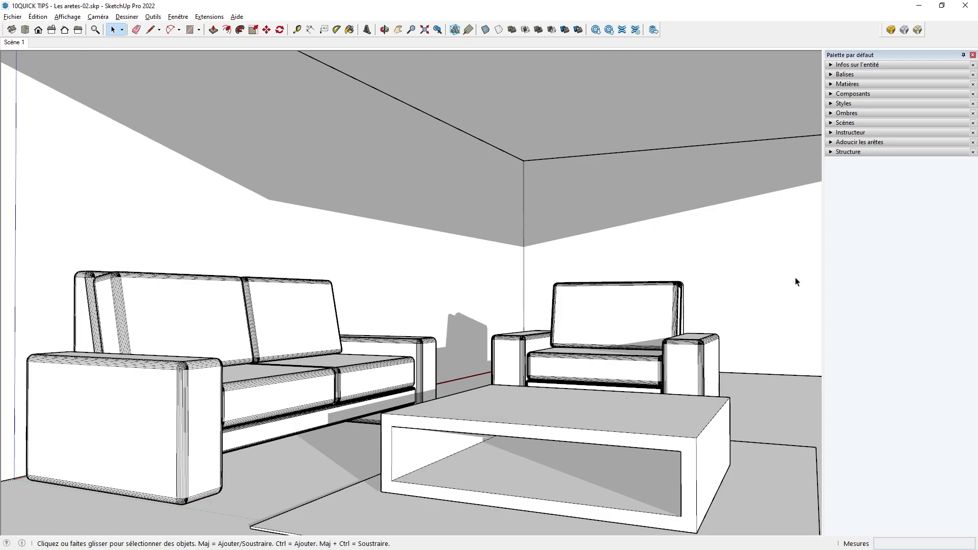
Draw a circle with a radius of about 21.9 cm on the wall above the armchair
{"action": "key", "text": "c"}
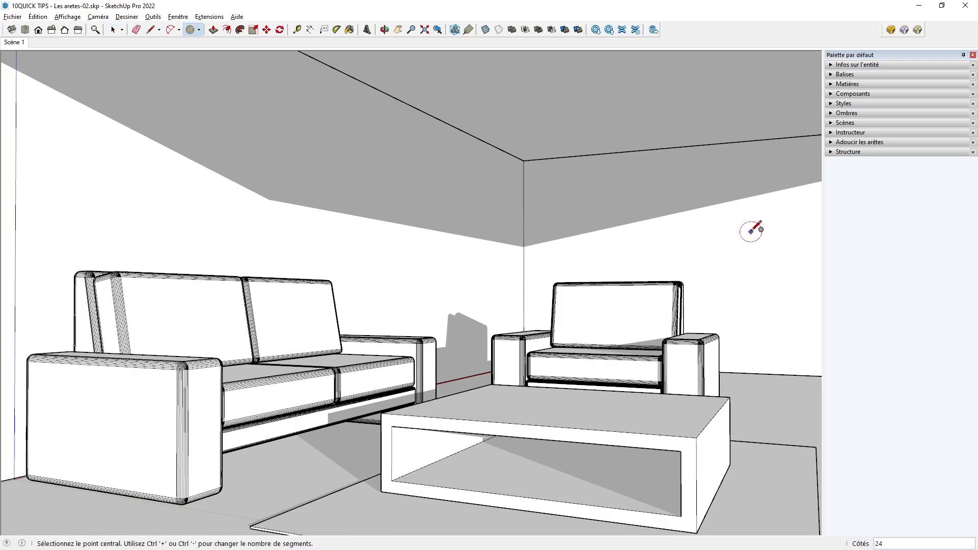
{"action": "left_click", "coordinate": [751, 231]}
{"action": "left_click", "coordinate": [752, 210]}
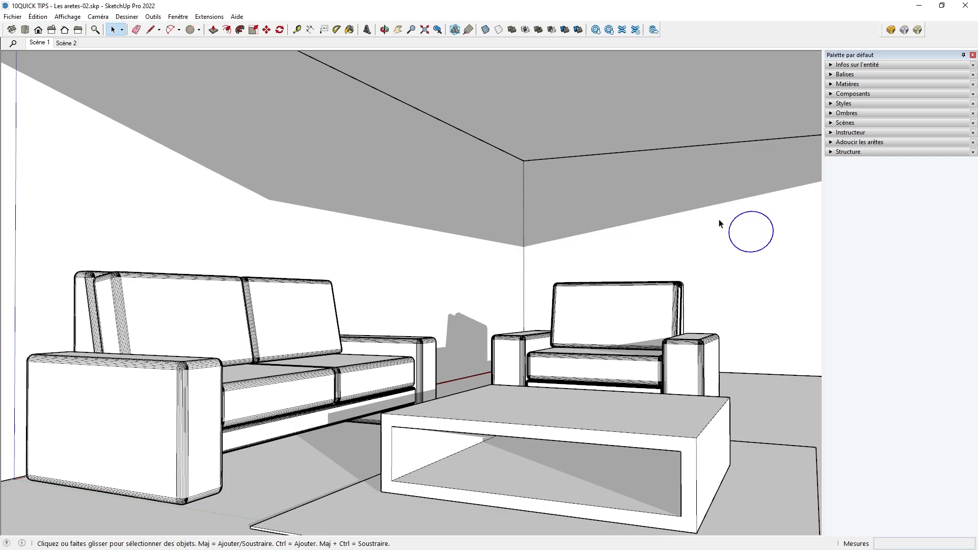
Switch to Scène 2 and set the selected circle to 8 segments with a radius of 22 cm
{"action": "left_click", "coordinate": [66, 43]}
{"action": "left_click", "coordinate": [832, 65]}
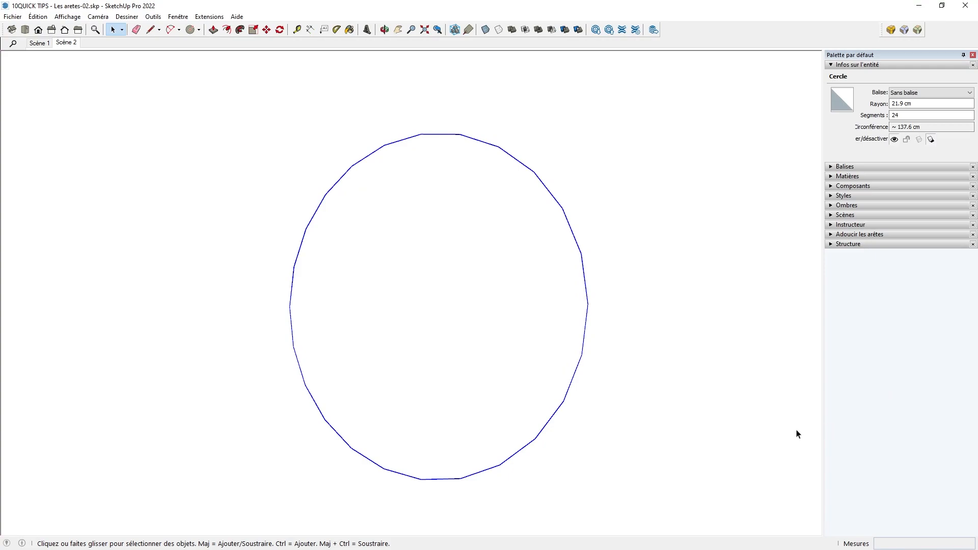
{"action": "left_click", "coordinate": [907, 115]}
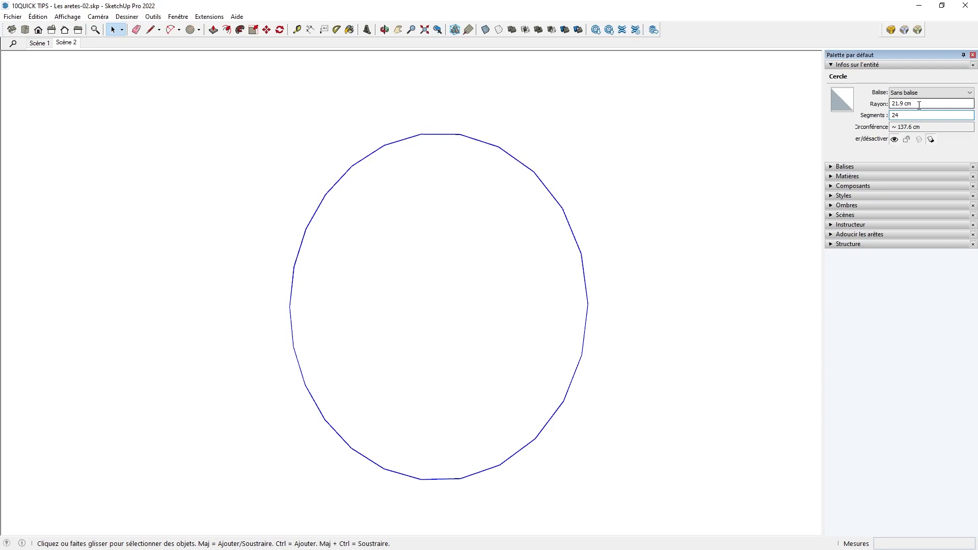
{"action": "left_click_drag", "start_coordinate": [912, 116], "coordinate": [874, 117]}
{"action": "type", "text": "8"}
{"action": "key", "text": "Return"}
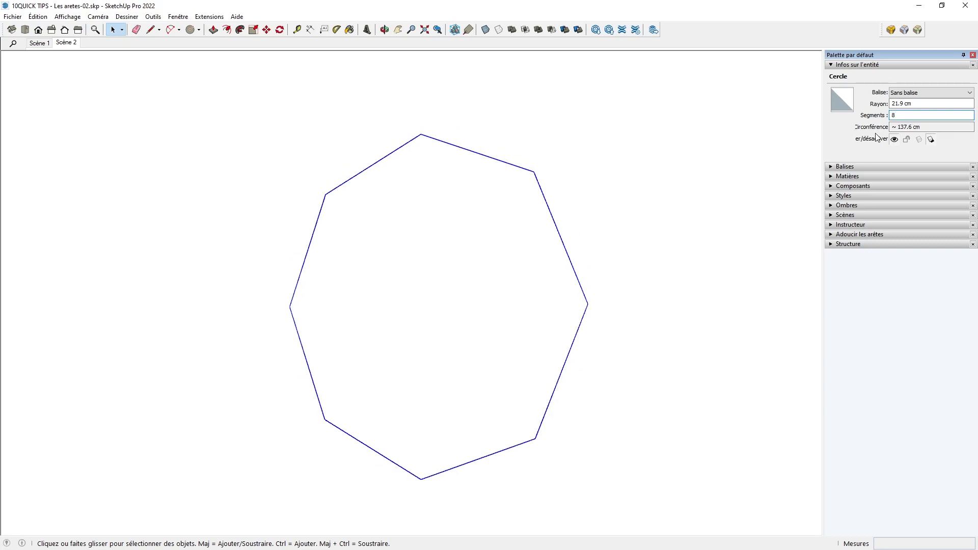
{"action": "left_click_drag", "start_coordinate": [922, 103], "coordinate": [872, 104]}
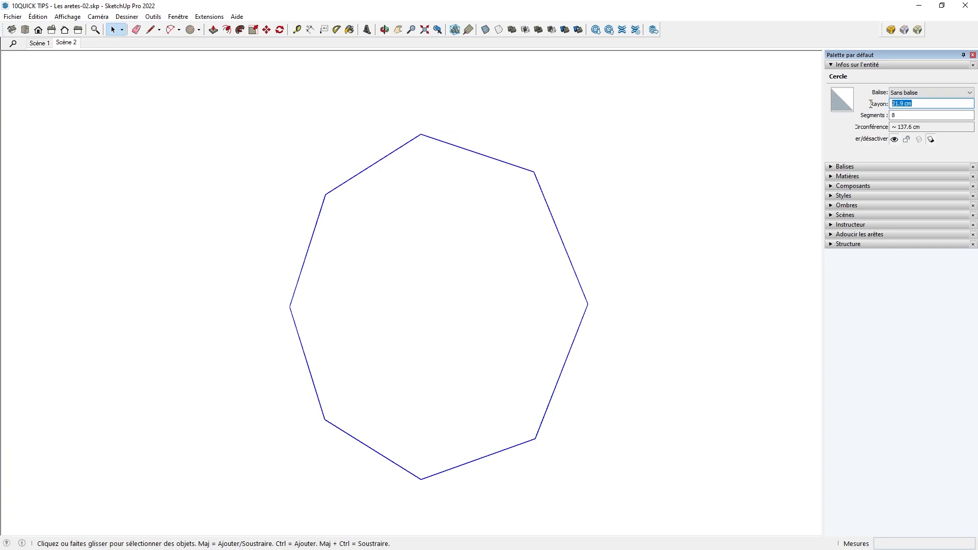
{"action": "type", "text": "22"}
{"action": "key", "text": "Return"}
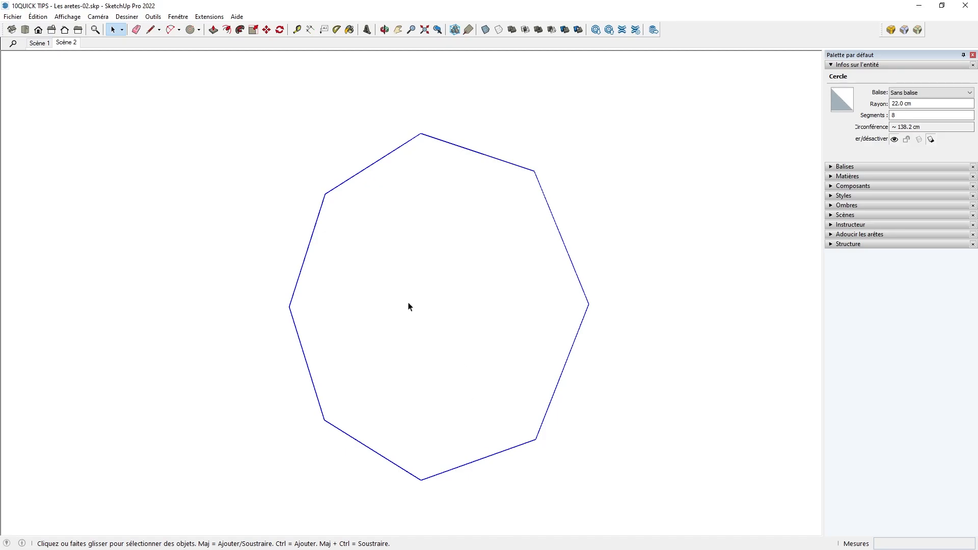
Return to Scène 1 and set the wall circle's segment count to 30
{"action": "left_click", "coordinate": [41, 44]}
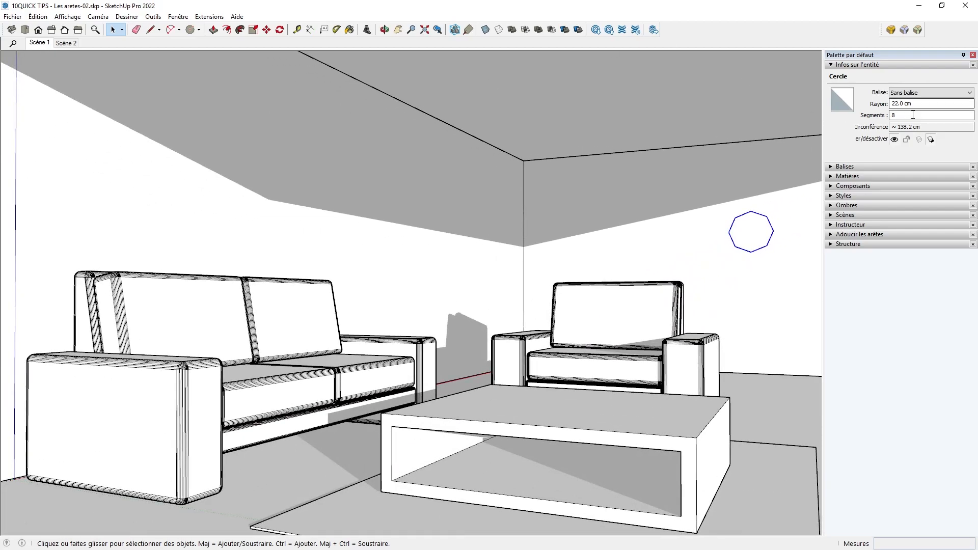
{"action": "left_click", "coordinate": [898, 116]}
{"action": "type", "text": "3"}
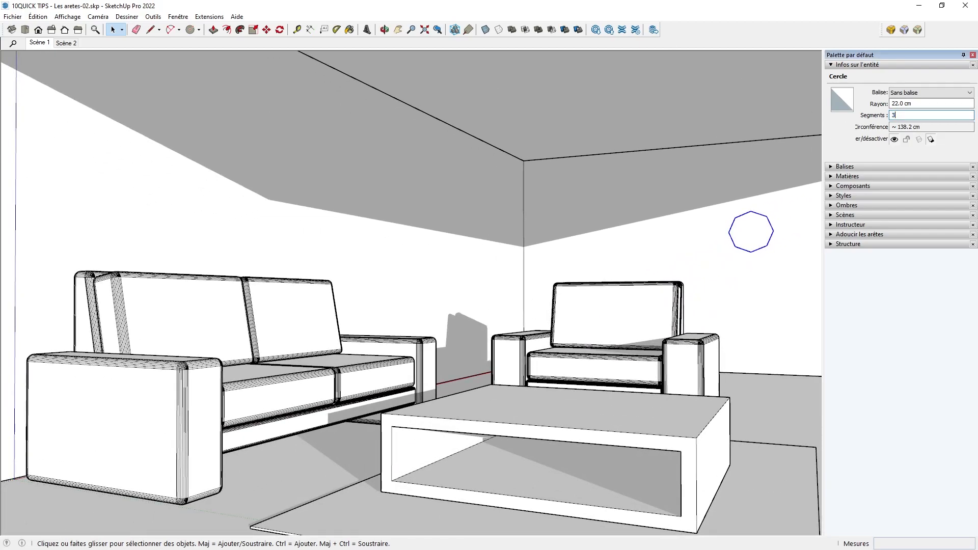
{"action": "type", "text": "0"}
{"action": "key", "text": "Return"}
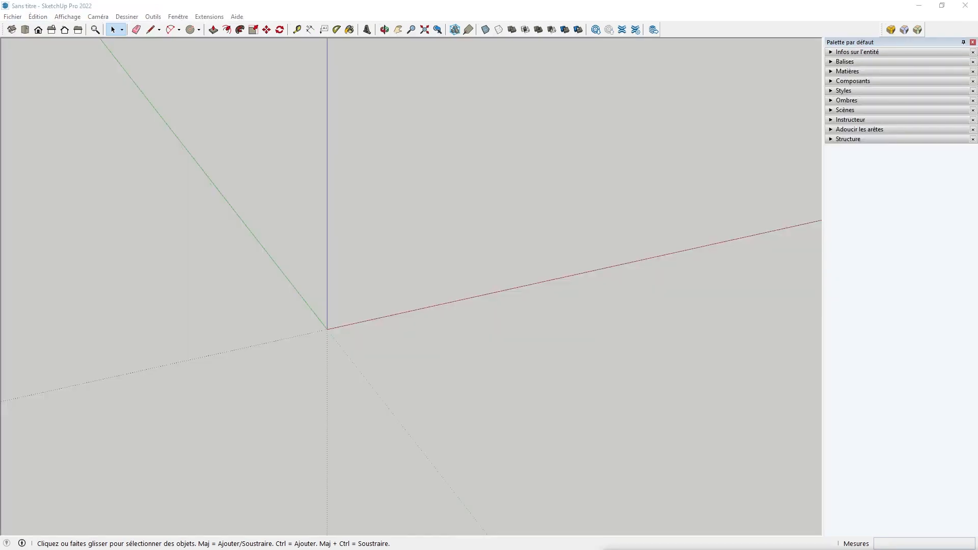
Draw a horizontal circle with a radius of 80 cm centred on the origin, perpendicular to the blue axis
{"action": "left_click", "coordinate": [190, 31]}
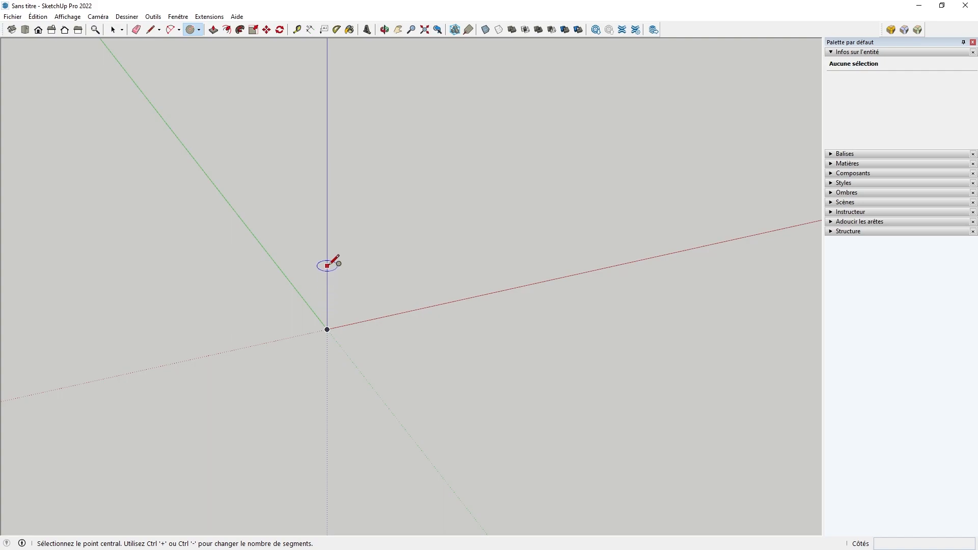
{"action": "key", "text": "Left"}
{"action": "key", "text": "Right"}
{"action": "key", "text": "Up"}
{"action": "left_click", "coordinate": [327, 329]}
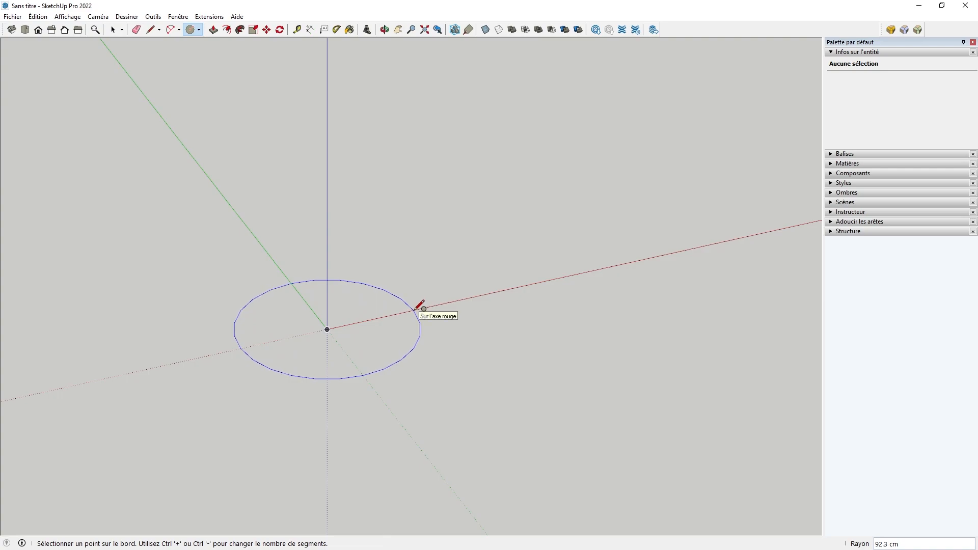
{"action": "type", "text": "80"}
{"action": "key", "text": "Return"}
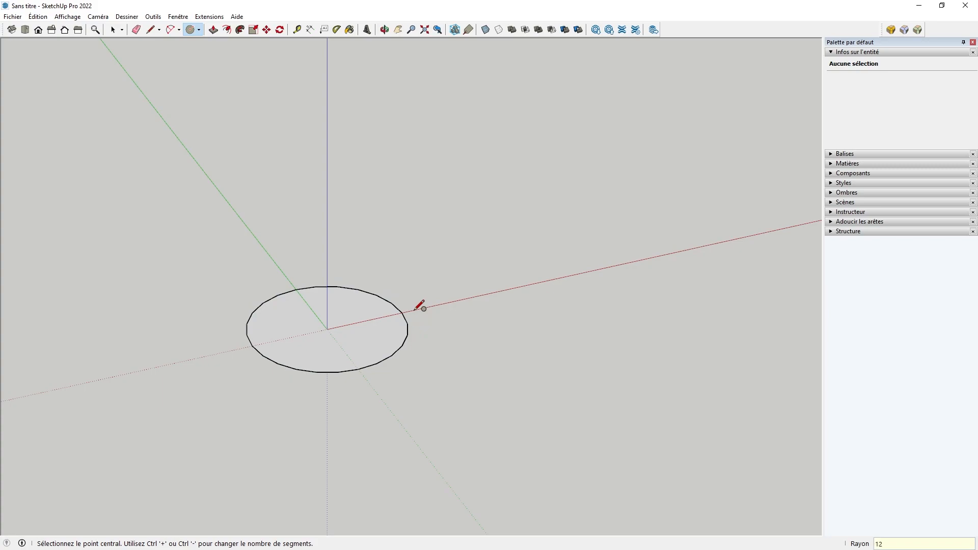
Set the origin circle to 12 segments and its radius to 60 cm
{"action": "key", "text": "Return"}
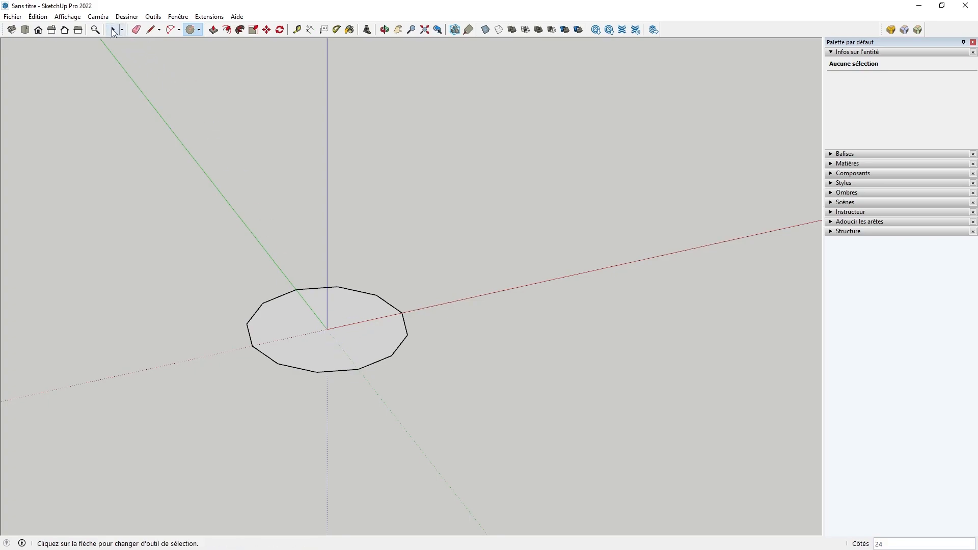
{"action": "left_click", "coordinate": [113, 29]}
{"action": "left_click", "coordinate": [344, 370]}
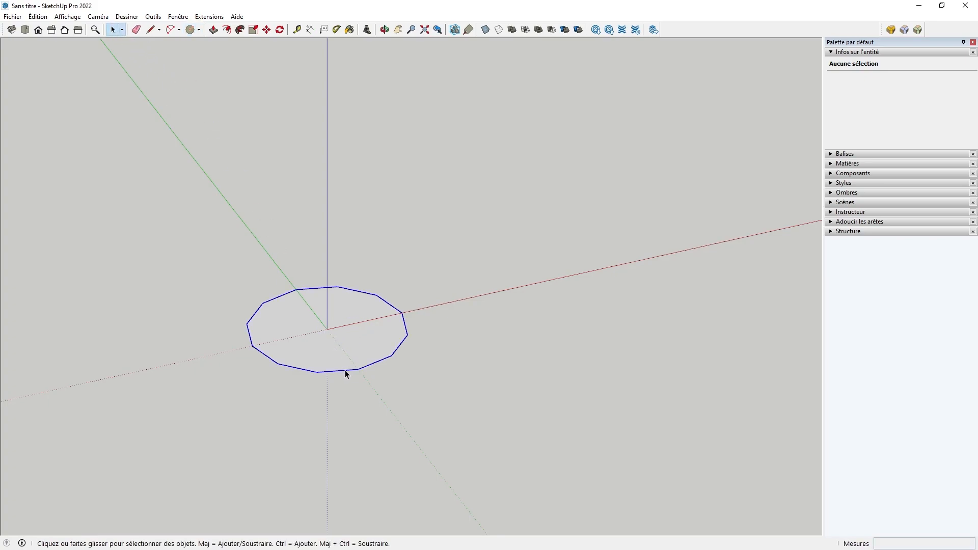
{"action": "left_click", "coordinate": [918, 93]}
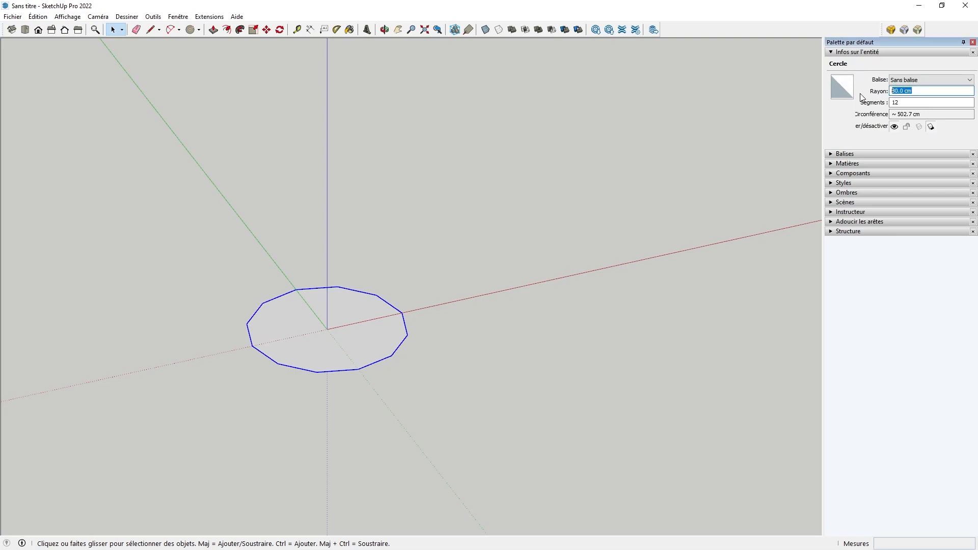
{"action": "type", "text": "60"}
{"action": "key", "text": "Return"}
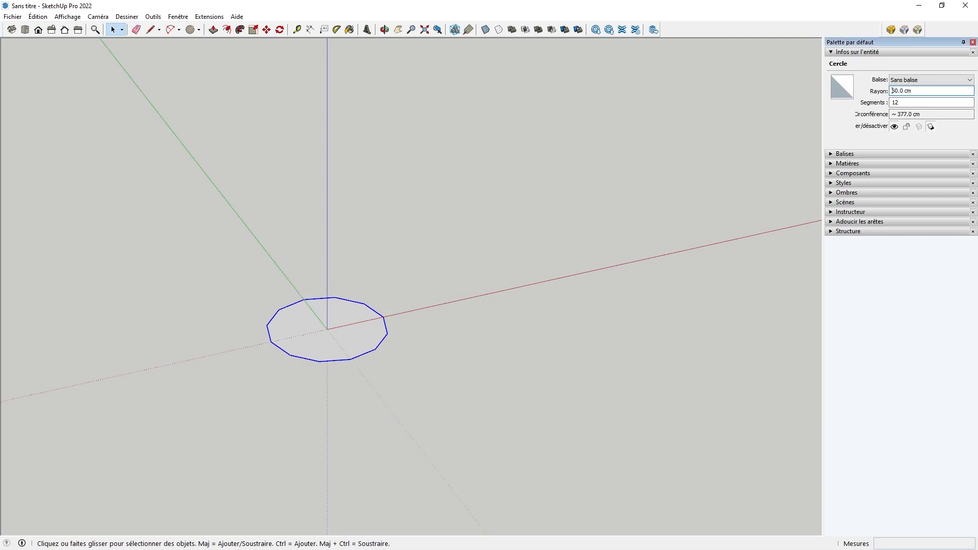
Reduce the selected circle's segment count to 6
{"action": "key", "text": "Tab"}
{"action": "type", "text": "6"}
{"action": "key", "text": "Return"}
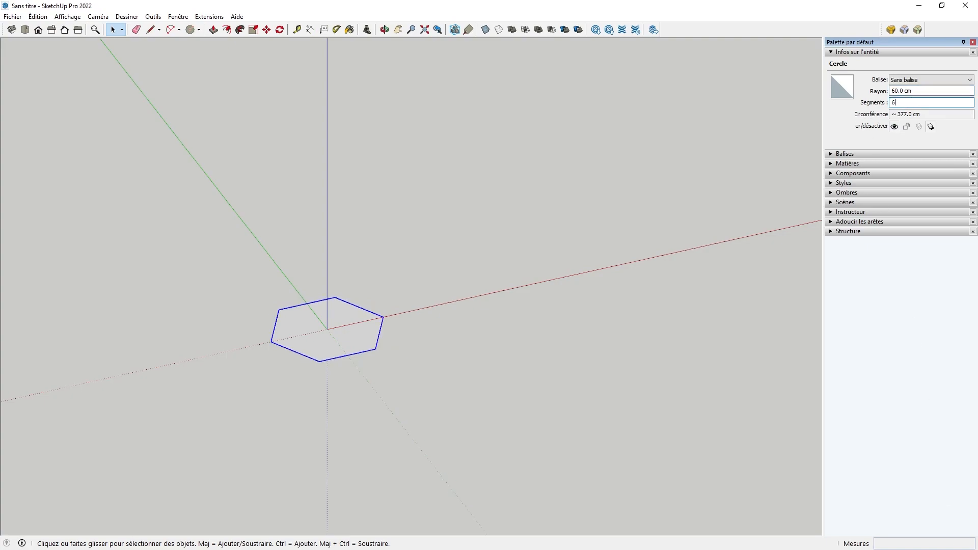
Draw a 6-sided polygon with an inscribed radius of 60 cm, centred on the red axis beside the circle
{"action": "left_click", "coordinate": [200, 30]}
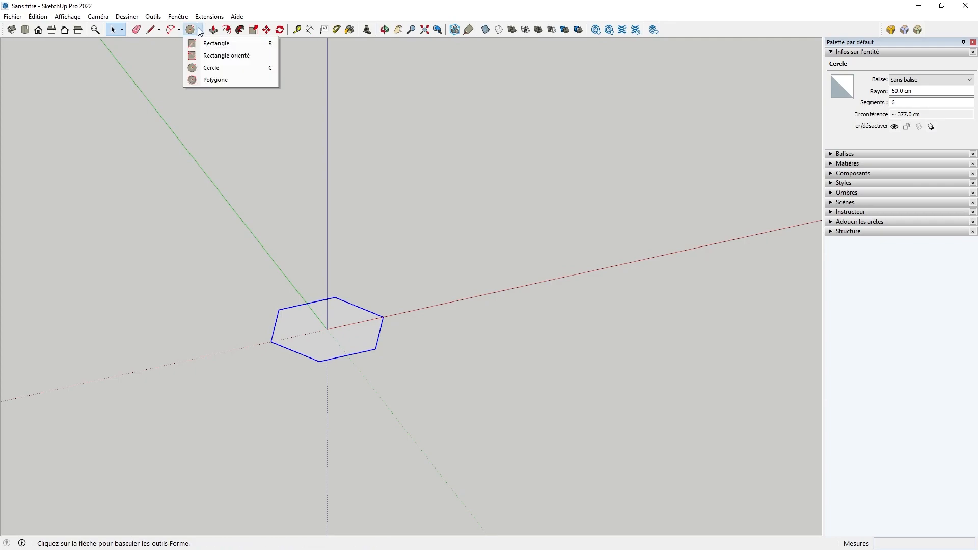
{"action": "left_click", "coordinate": [194, 81]}
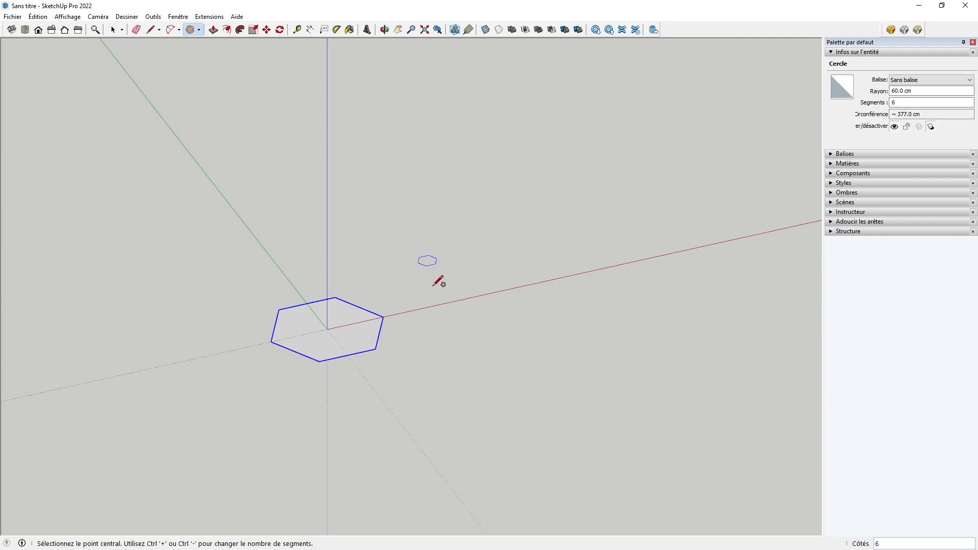
{"action": "left_click", "coordinate": [496, 291]}
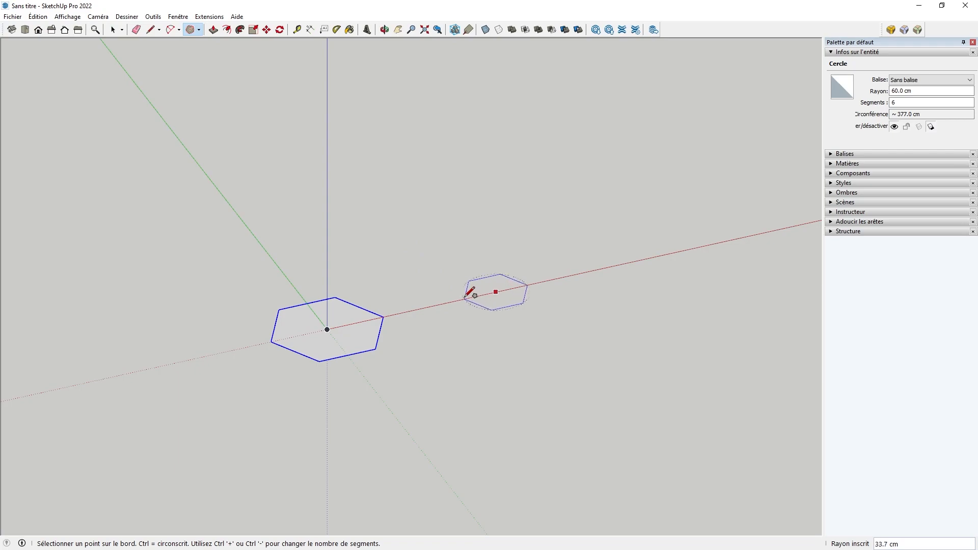
{"action": "type", "text": "60"}
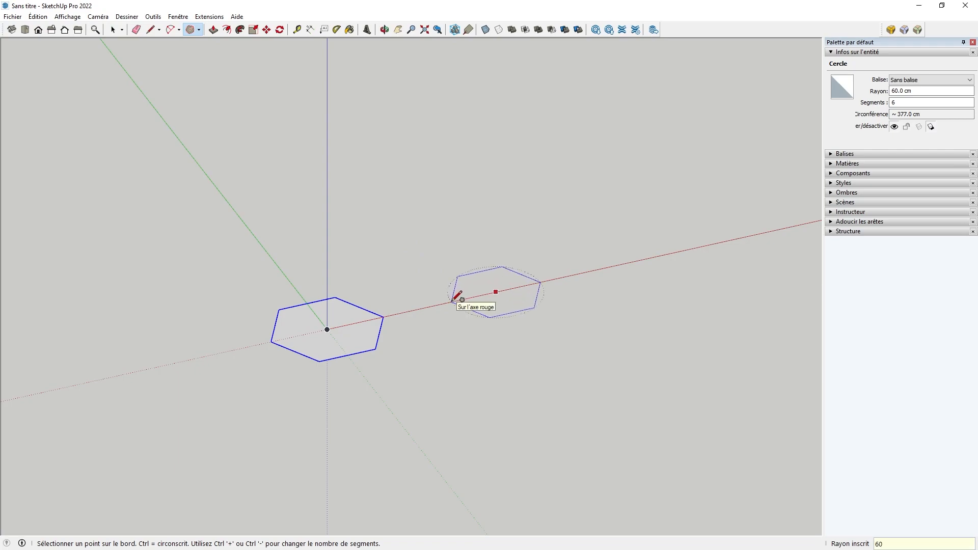
{"action": "key", "text": "Return"}
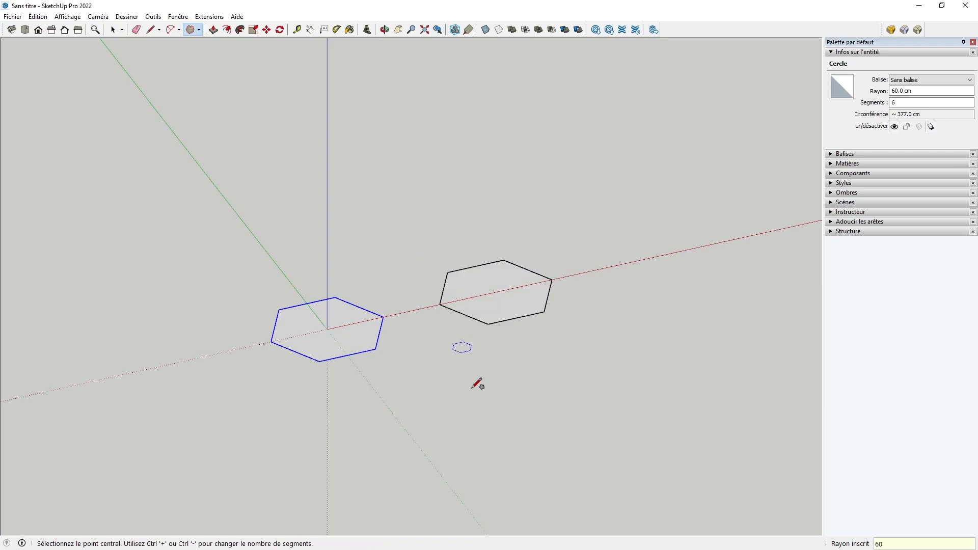
Extrude the polygon's face upwards by 20 cm with Push/Pull and repeat the same extrusion on the circle's face
{"action": "middle_click_drag", "start_coordinate": [463, 399], "coordinate": [504, 384]}
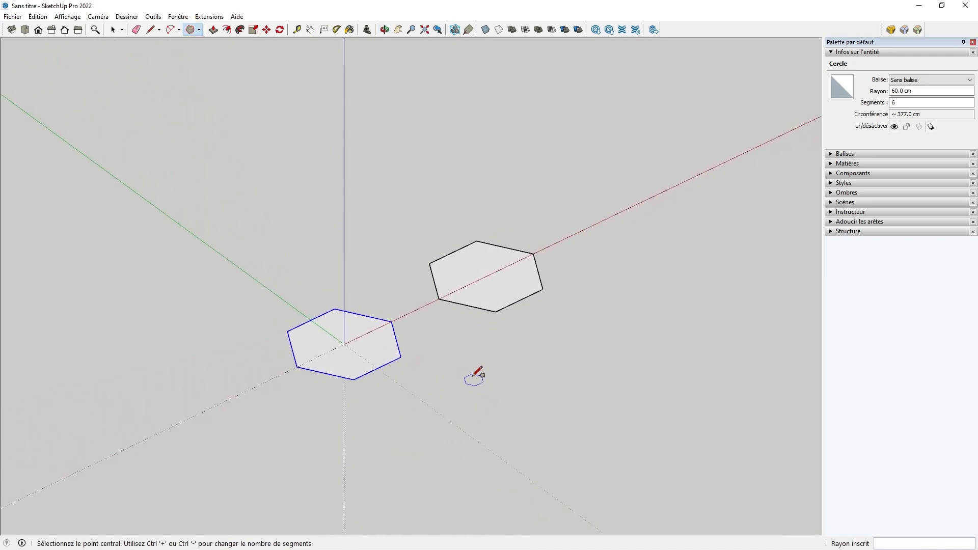
{"action": "scroll", "coordinate": [475, 376], "scroll_direction": "up", "scroll_amount": 3}
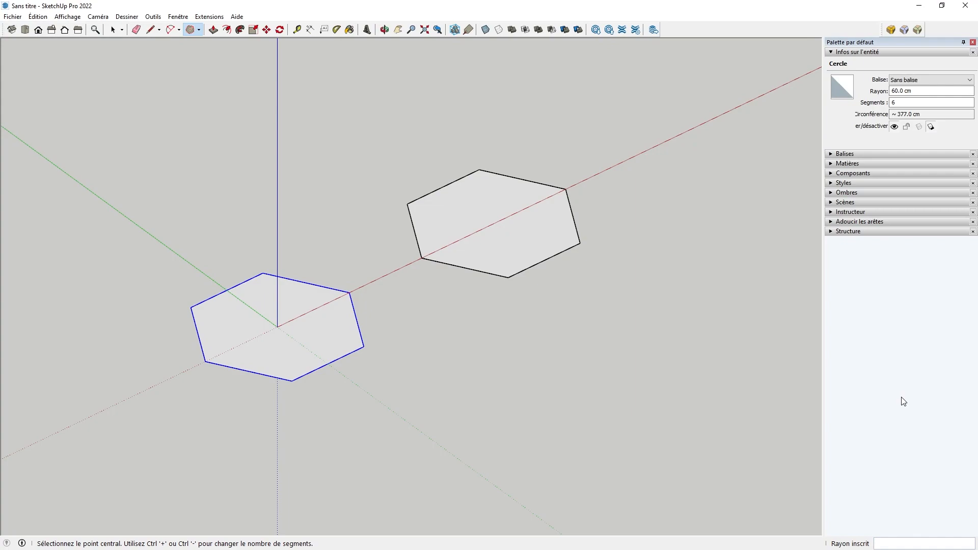
{"action": "left_click", "coordinate": [113, 30]}
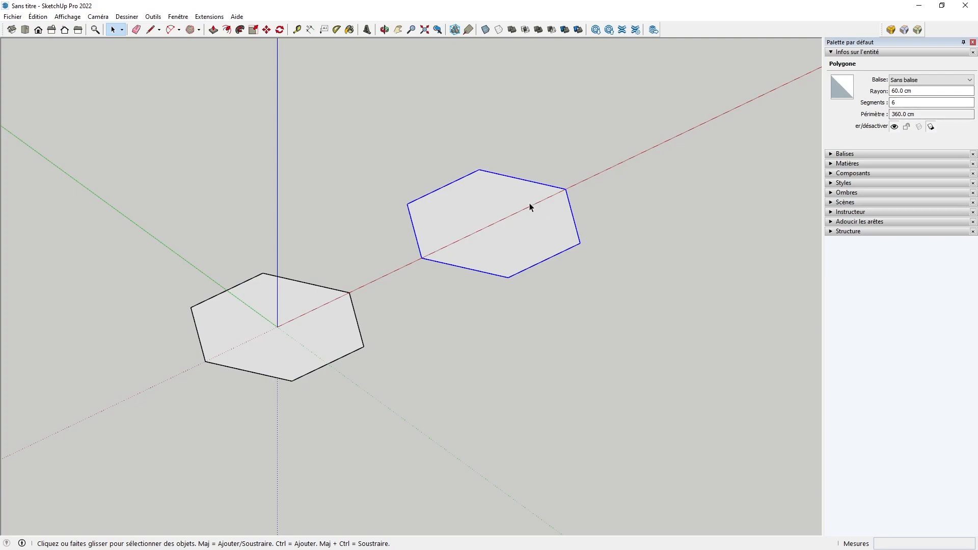
{"action": "left_click", "coordinate": [214, 30]}
{"action": "left_click", "coordinate": [481, 244]}
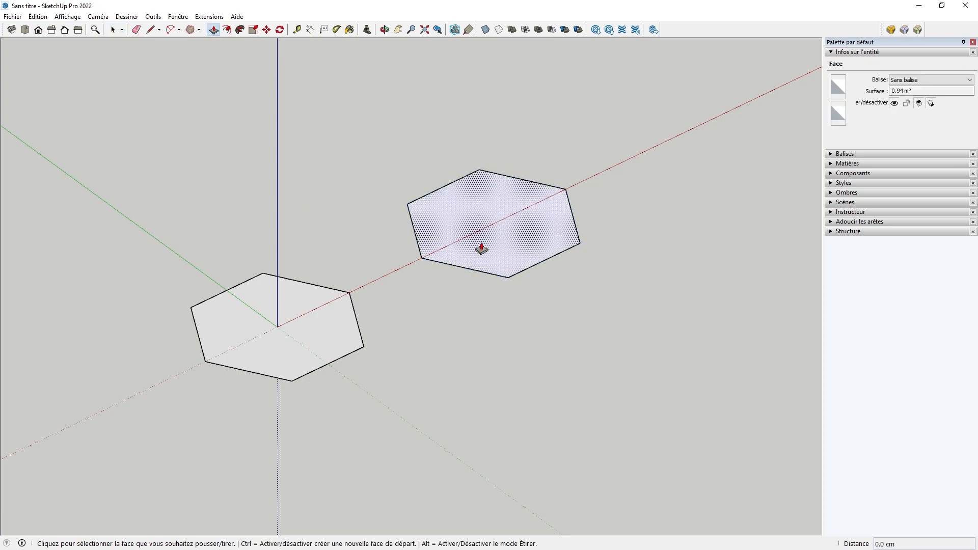
{"action": "left_click", "coordinate": [487, 224]}
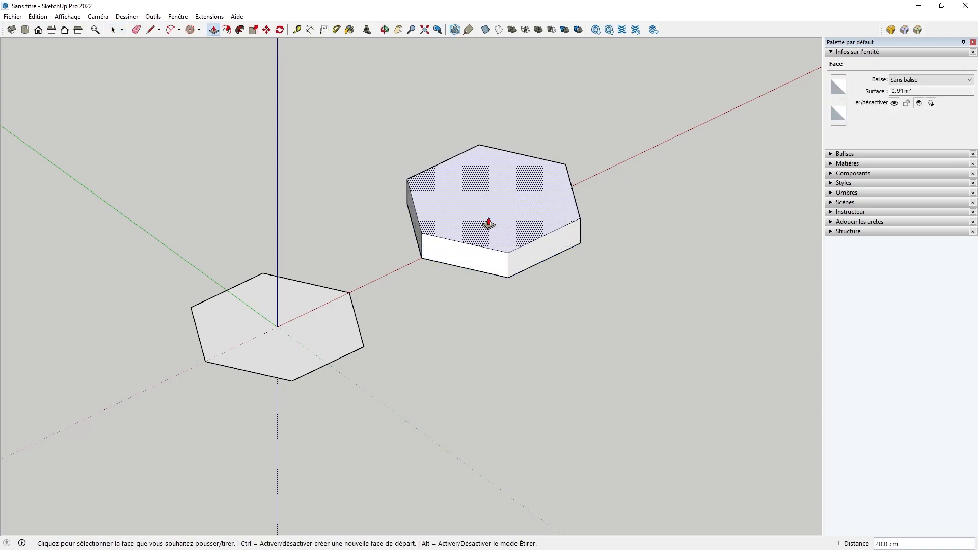
{"action": "double_click", "coordinate": [308, 323]}
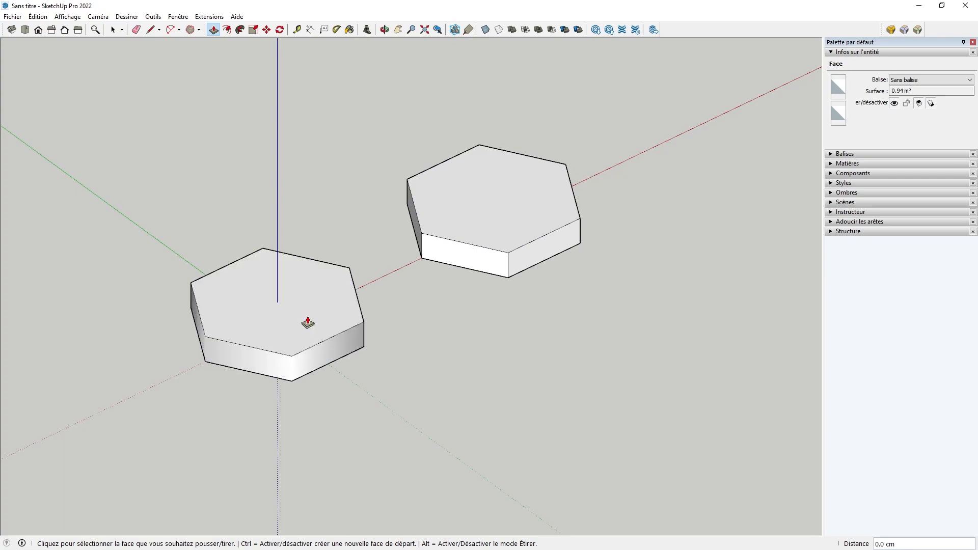
{"action": "key", "text": "space"}
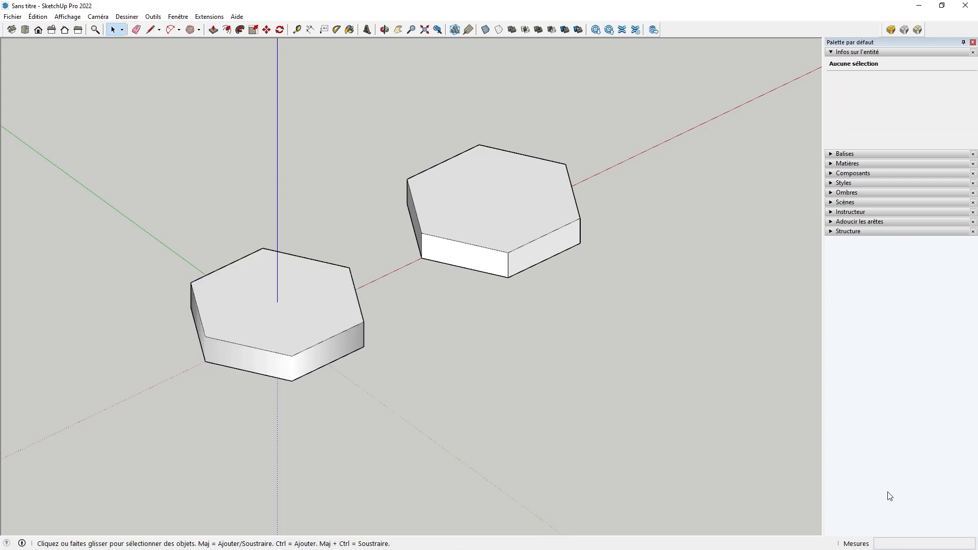
Check whether the segment count can still be edited on the top edges of the extruded circle and the extruded polygon
{"action": "left_click", "coordinate": [355, 326]}
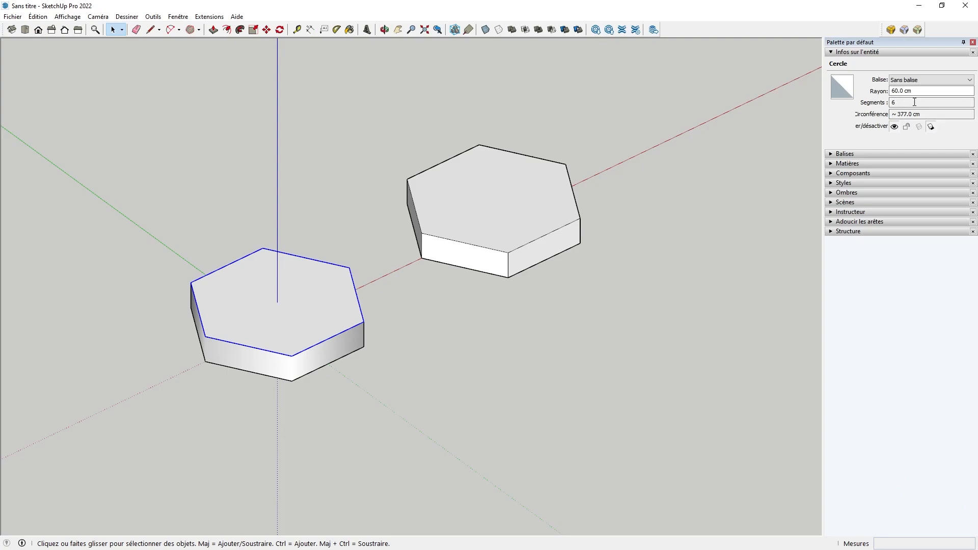
{"action": "left_click", "coordinate": [905, 102]}
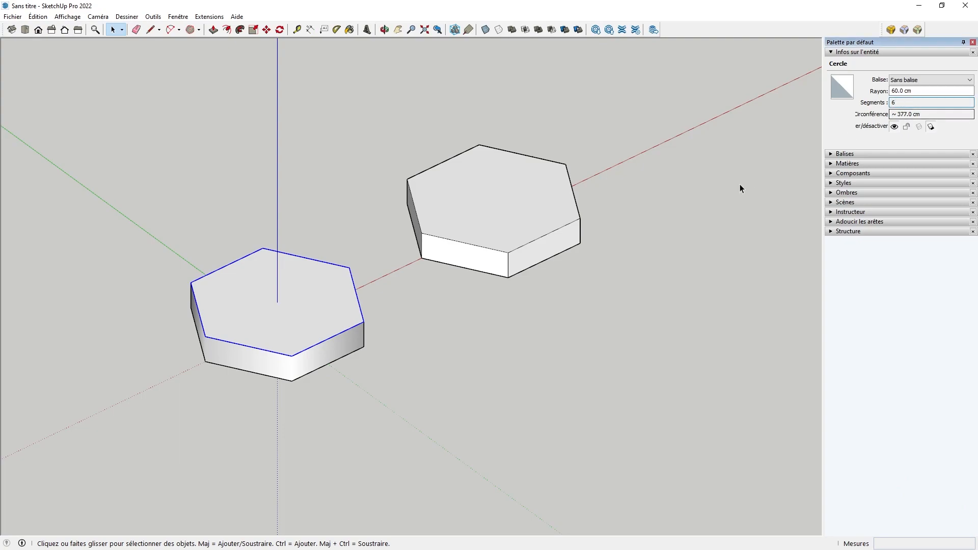
{"action": "left_click", "coordinate": [569, 225]}
{"action": "left_click", "coordinate": [571, 227]}
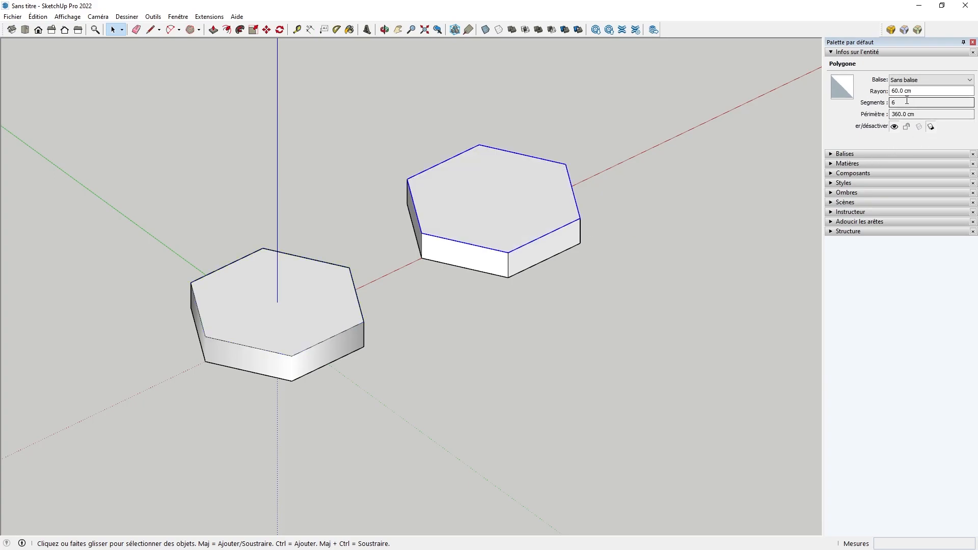
{"action": "left_click", "coordinate": [909, 101]}
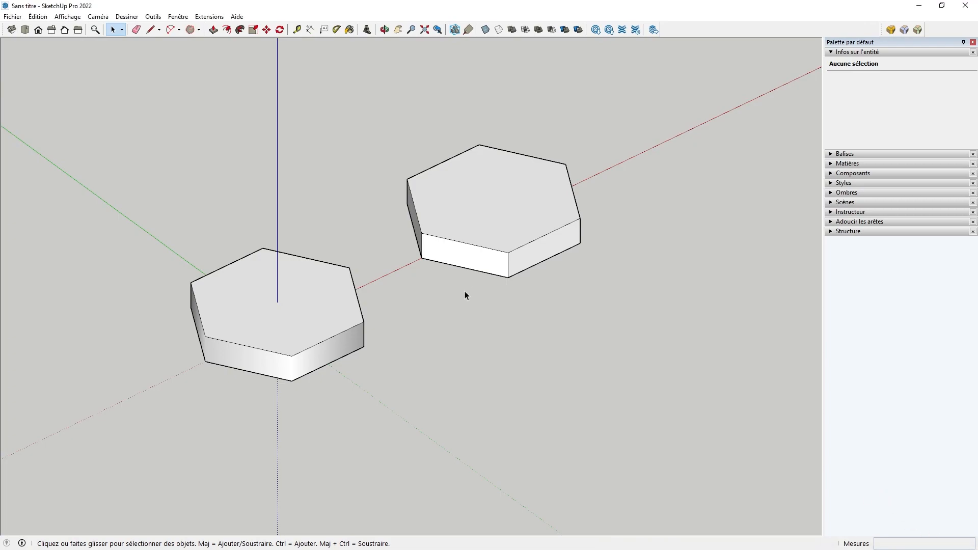
Set the radius of the extruded circle's top edge to 40 cm
{"action": "left_click", "coordinate": [329, 339]}
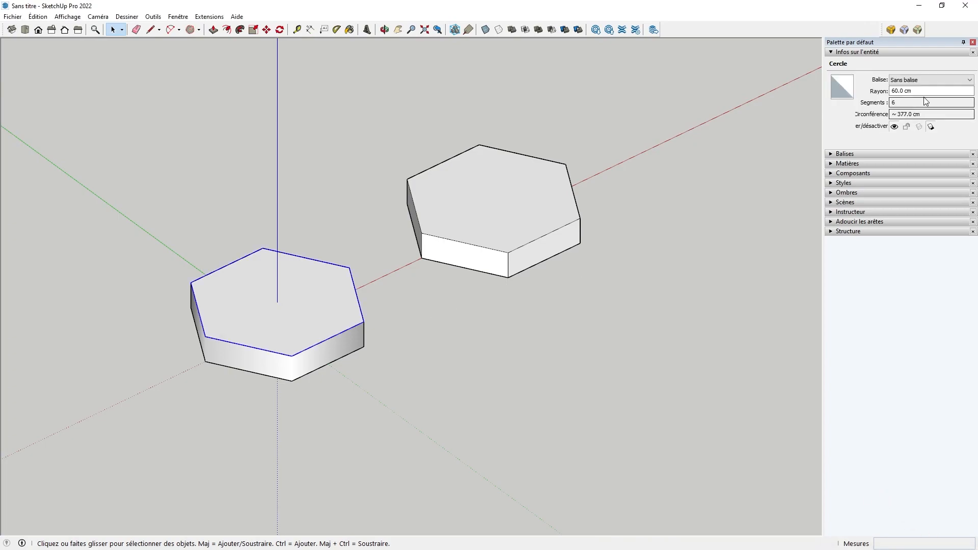
{"action": "left_click", "coordinate": [898, 90]}
{"action": "type", "text": "4"}
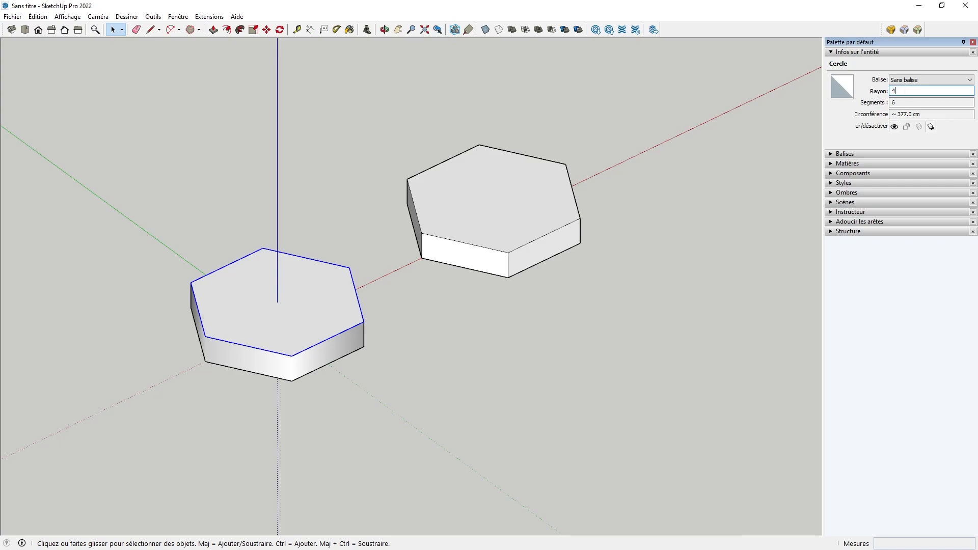
{"action": "type", "text": "0"}
{"action": "key", "text": "Return"}
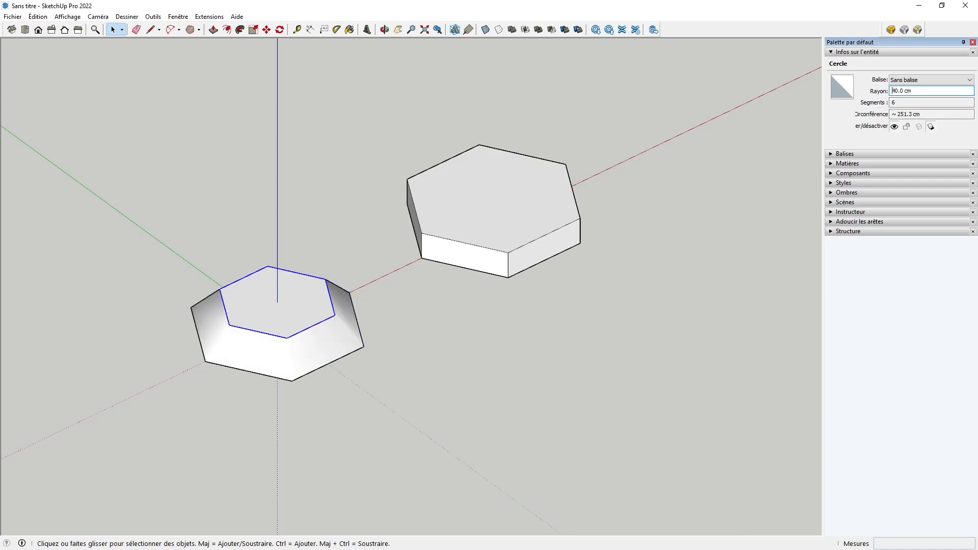
Set the radius of the extruded polygon's top edge to 40 cm and clear the selection
{"action": "left_click", "coordinate": [560, 232]}
{"action": "left_click", "coordinate": [899, 90]}
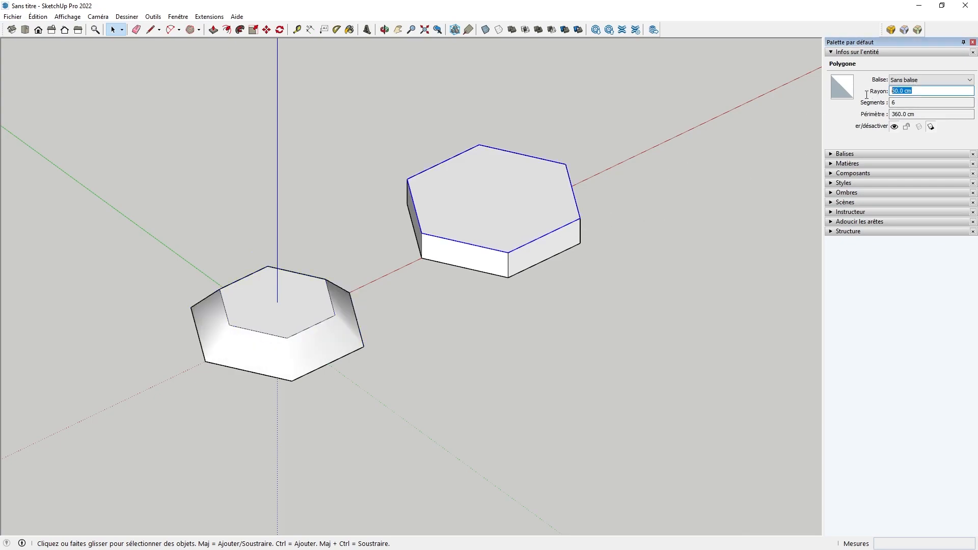
{"action": "type", "text": "4"}
{"action": "key", "text": "Return"}
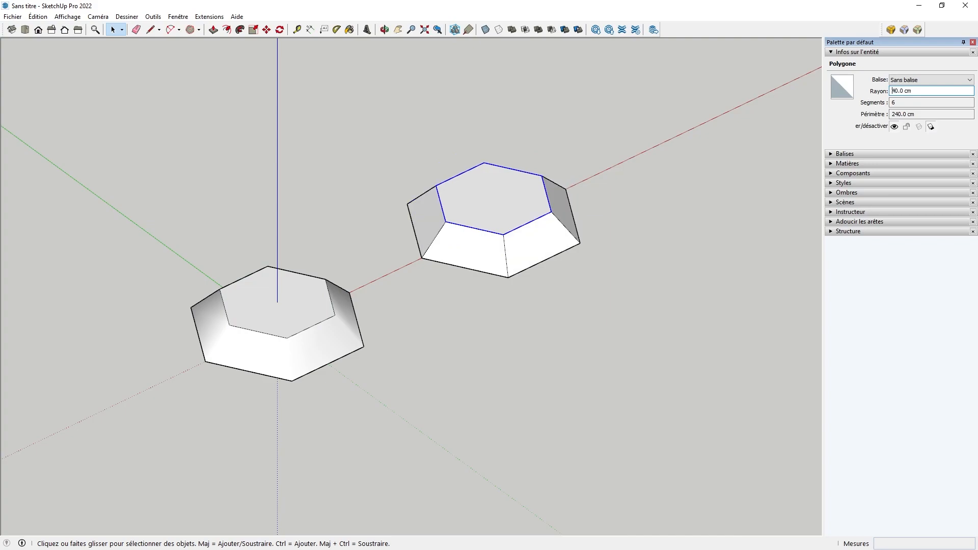
{"action": "key", "text": "Escape"}
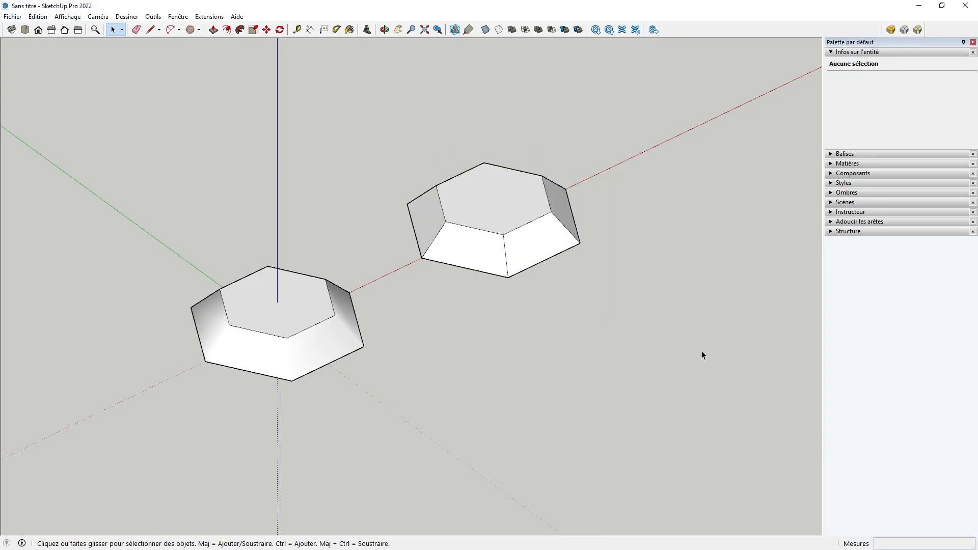
Compare the radius, segments and perimeter of the polygon's top edge with the circumference of the circle's top edge
{"action": "left_click", "coordinate": [528, 226]}
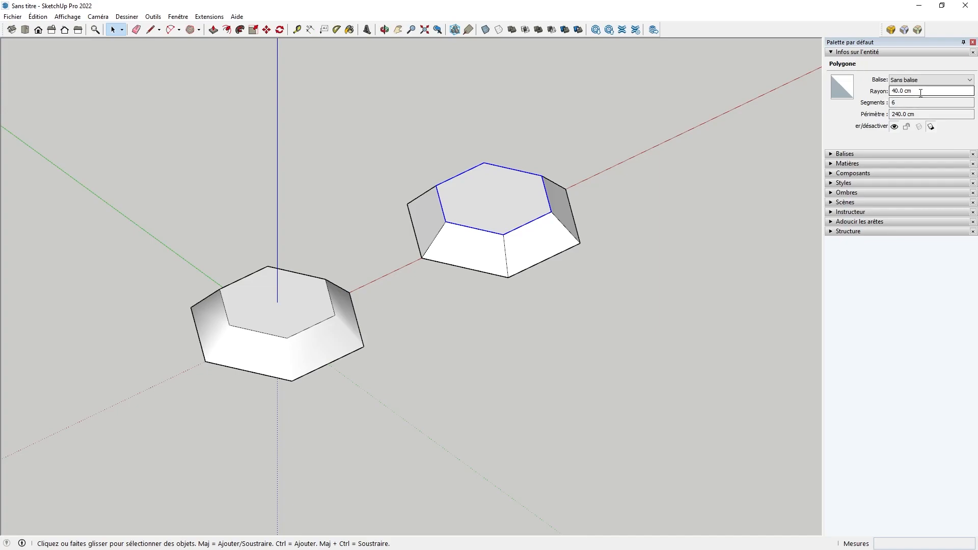
{"action": "left_click", "coordinate": [896, 103]}
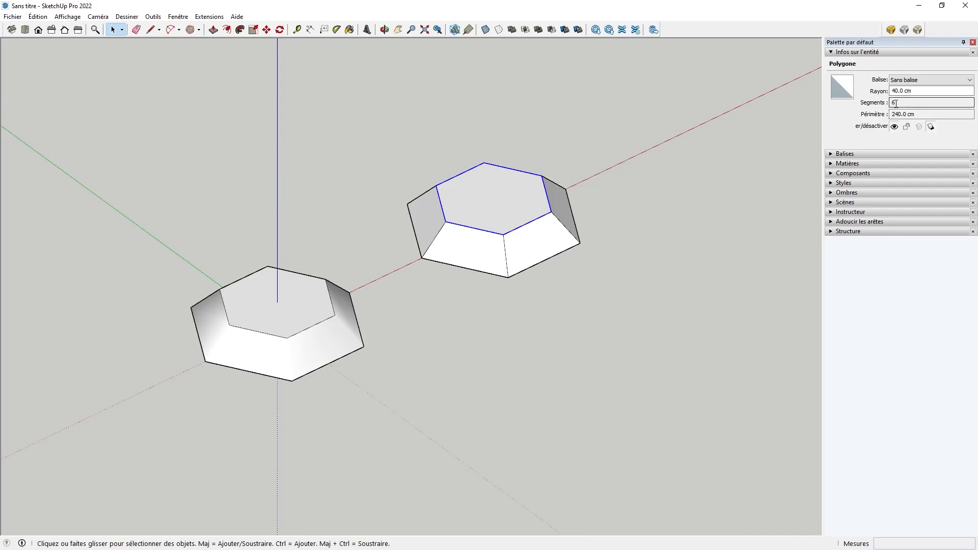
{"action": "left_click", "coordinate": [901, 114]}
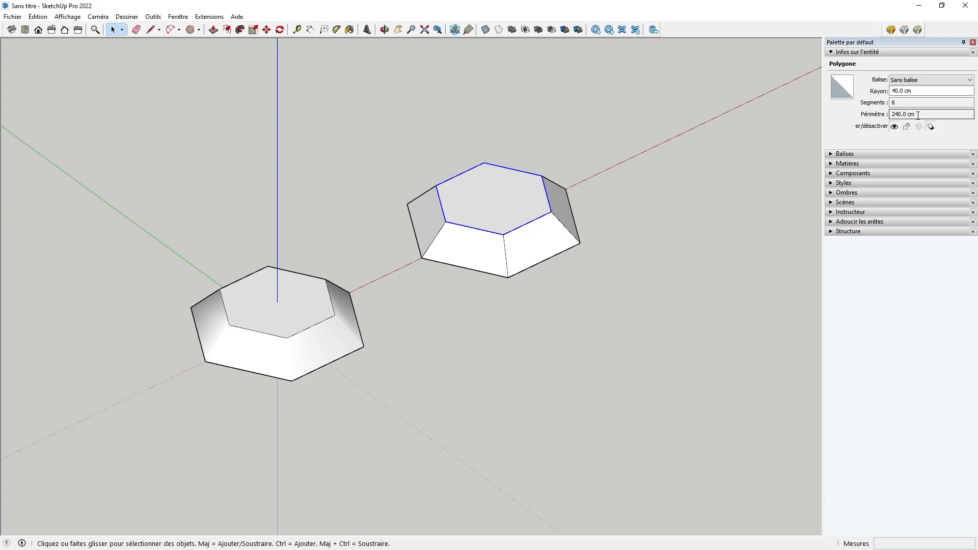
{"action": "left_click", "coordinate": [309, 331]}
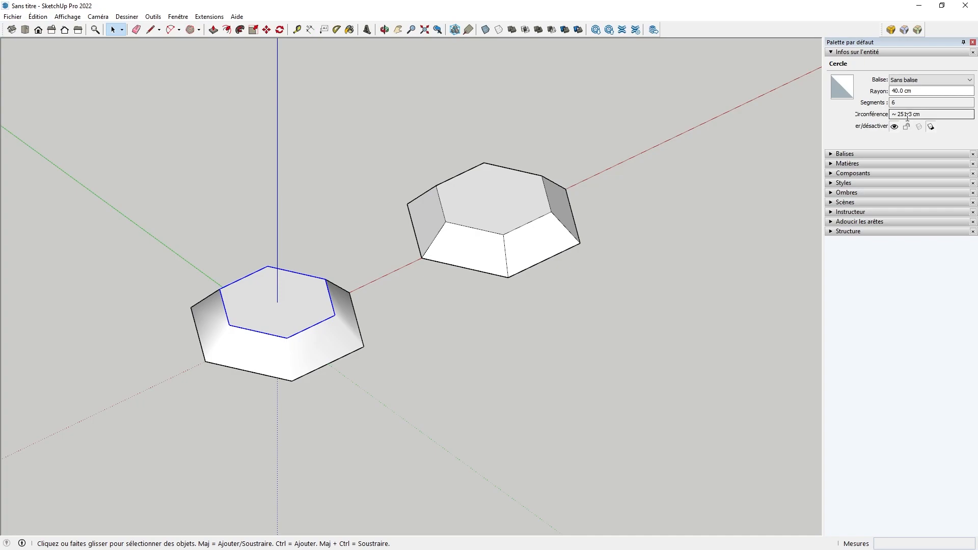
{"action": "key", "text": "ctrl+t"}
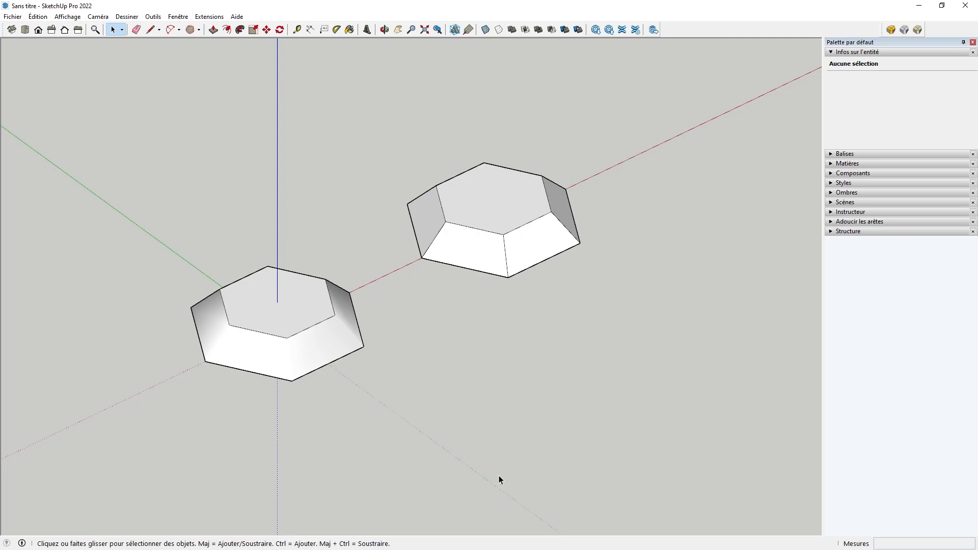
Draw three lines joining the front top corners of the extruded circle to the matching base corners with the Line tool
{"action": "left_click", "coordinate": [150, 29]}
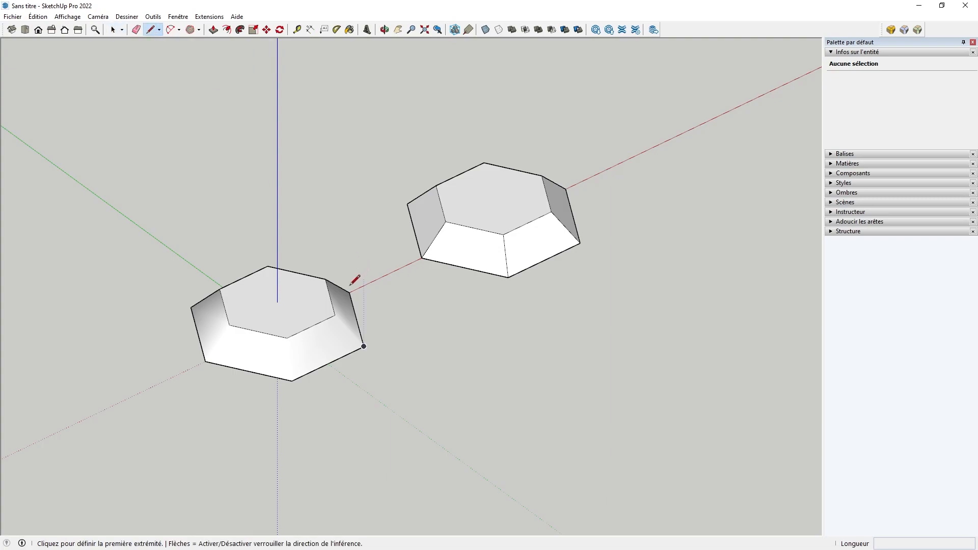
{"action": "left_click", "coordinate": [335, 315]}
{"action": "left_click", "coordinate": [364, 347]}
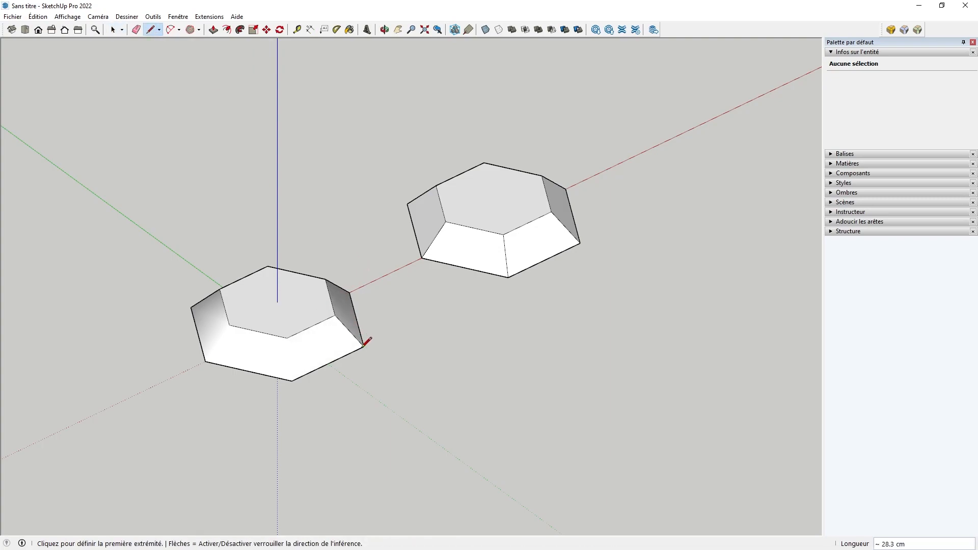
{"action": "left_click", "coordinate": [286, 337]}
{"action": "left_click", "coordinate": [292, 381]}
{"action": "left_click", "coordinate": [230, 324]}
{"action": "left_click", "coordinate": [205, 362]}
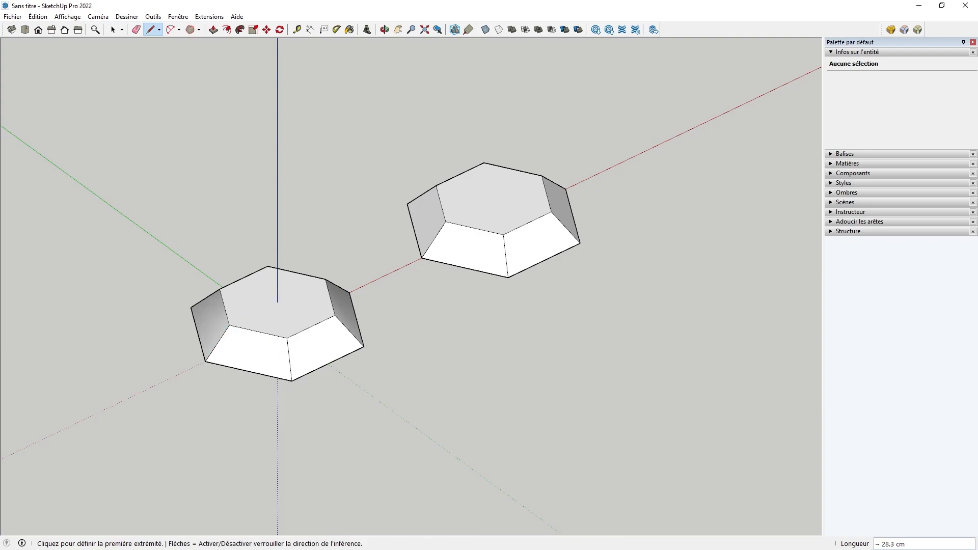
Undo the three lines on the extruded circle's front sides and turn on the hidden geometry display
{"action": "key", "text": "ctrl+z"}
{"action": "key", "text": "ctrl+z"}
{"action": "key", "text": "ctrl+z"}
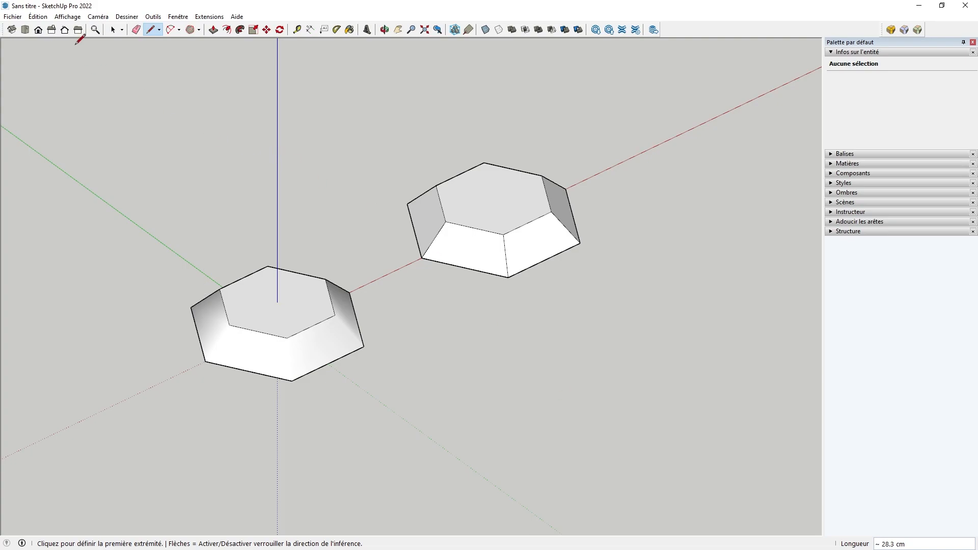
{"action": "left_click", "coordinate": [68, 17]}
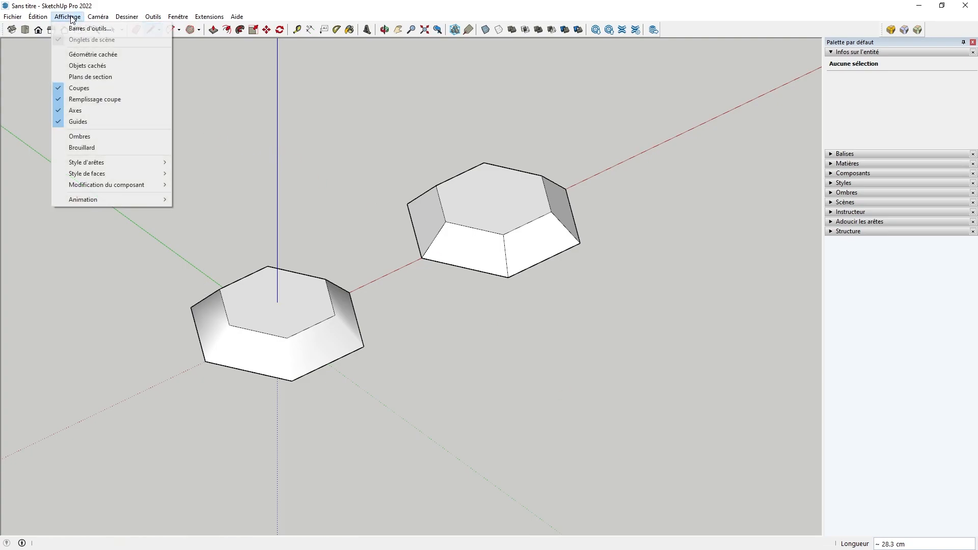
{"action": "left_click", "coordinate": [89, 56]}
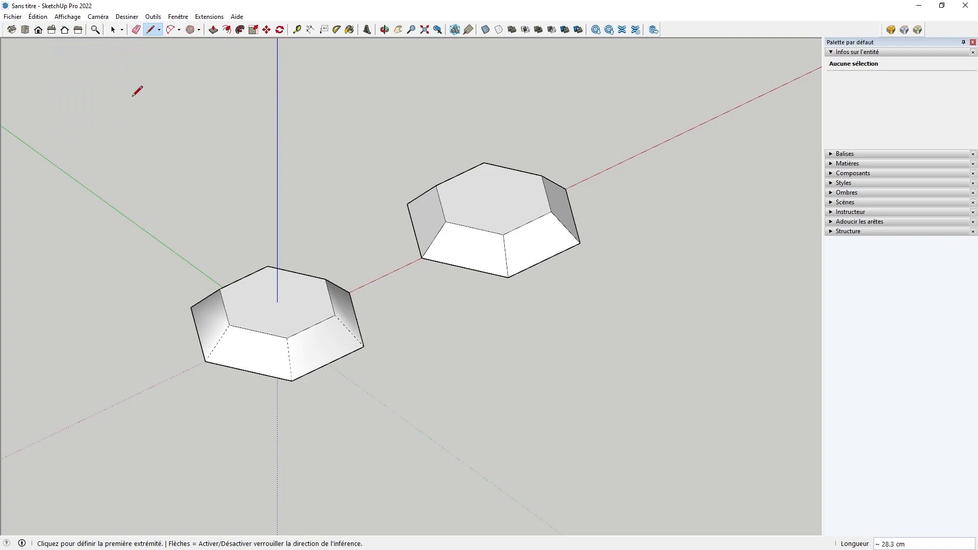
Turn off the Adouci option for the three front hidden side edges of the extruded circle
{"action": "left_click", "coordinate": [221, 338]}
{"action": "left_click", "coordinate": [291, 360], "text": "ctrl"}
{"action": "left_click", "coordinate": [347, 328], "text": "ctrl"}
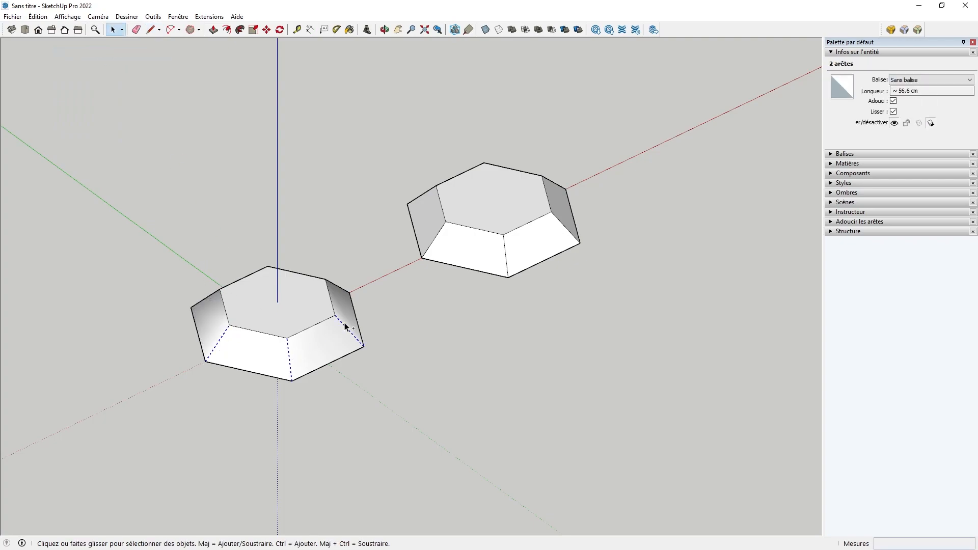
{"action": "left_click", "coordinate": [894, 102]}
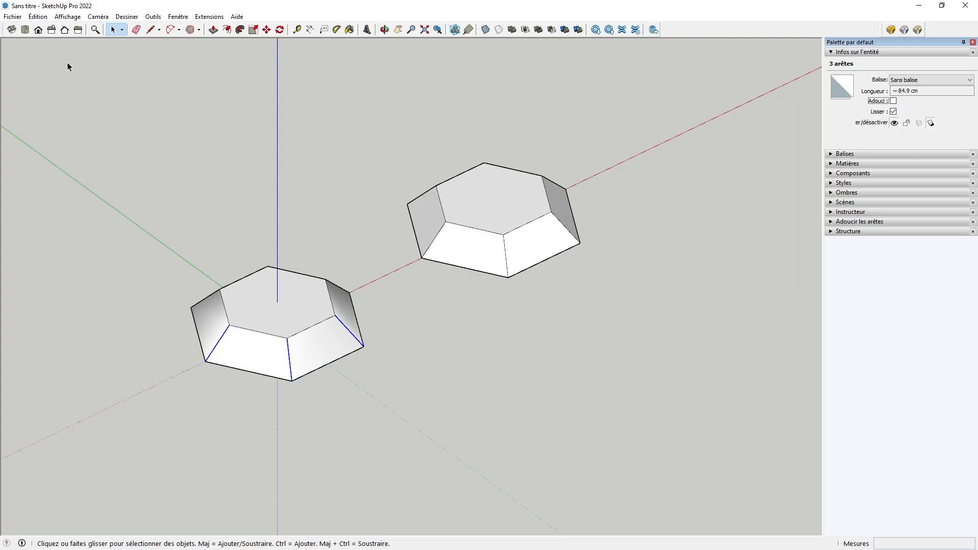
Turn off the hidden geometry display and undo the Adouci change on the three front side edges
{"action": "left_click", "coordinate": [67, 17]}
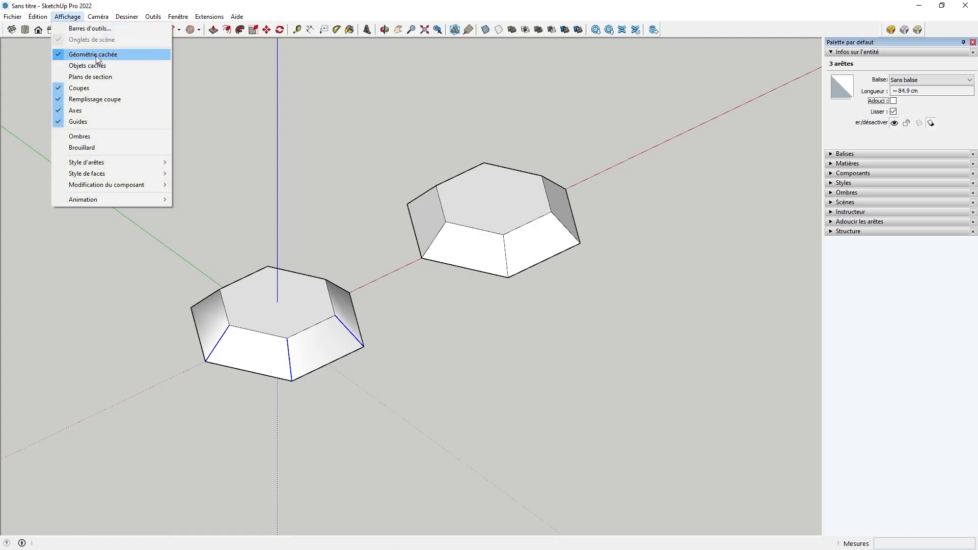
{"action": "left_click", "coordinate": [869, 282]}
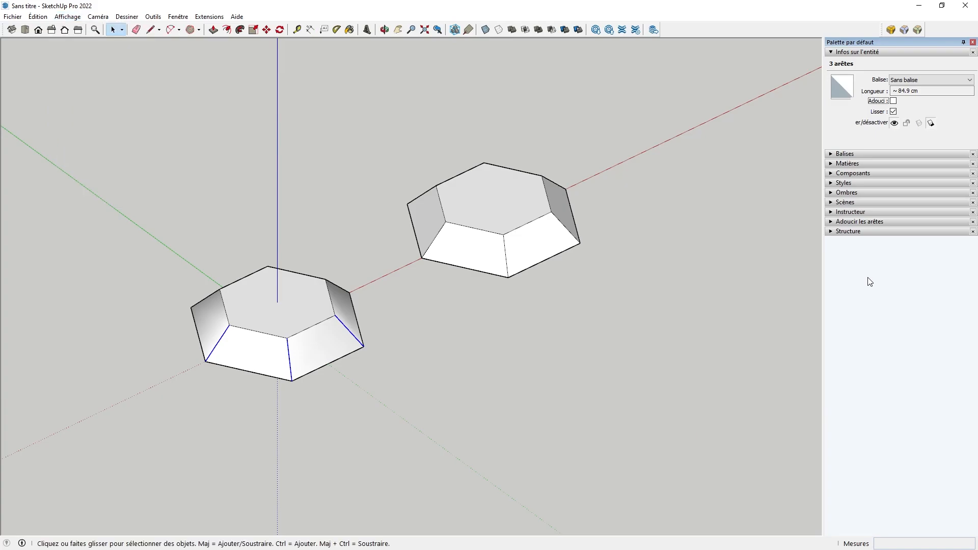
{"action": "key", "text": "l"}
{"action": "left_click", "coordinate": [113, 30]}
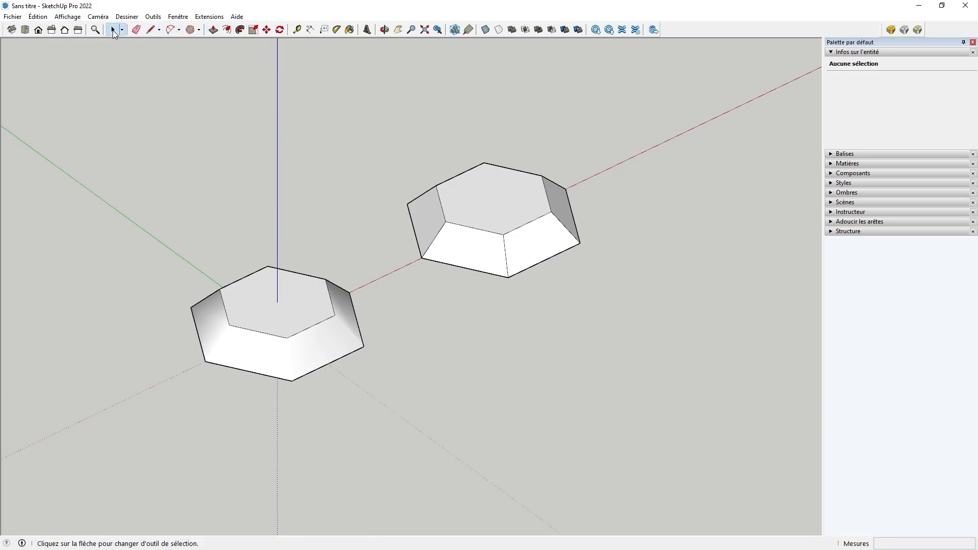
Set the Adoucir les arêtes angle between normals to 0.0 degrees for the entire extruded circle
{"action": "triple_click", "coordinate": [220, 339]}
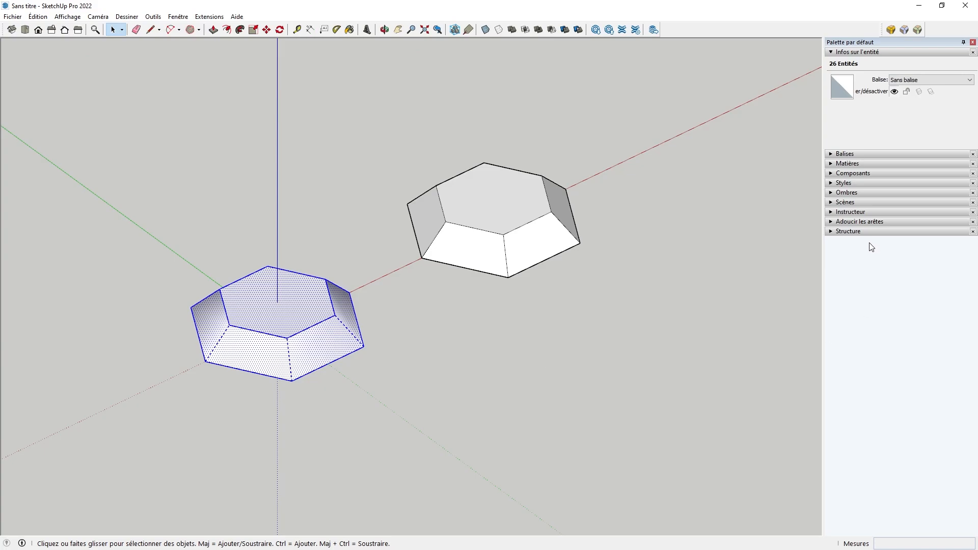
{"action": "left_click", "coordinate": [831, 222]}
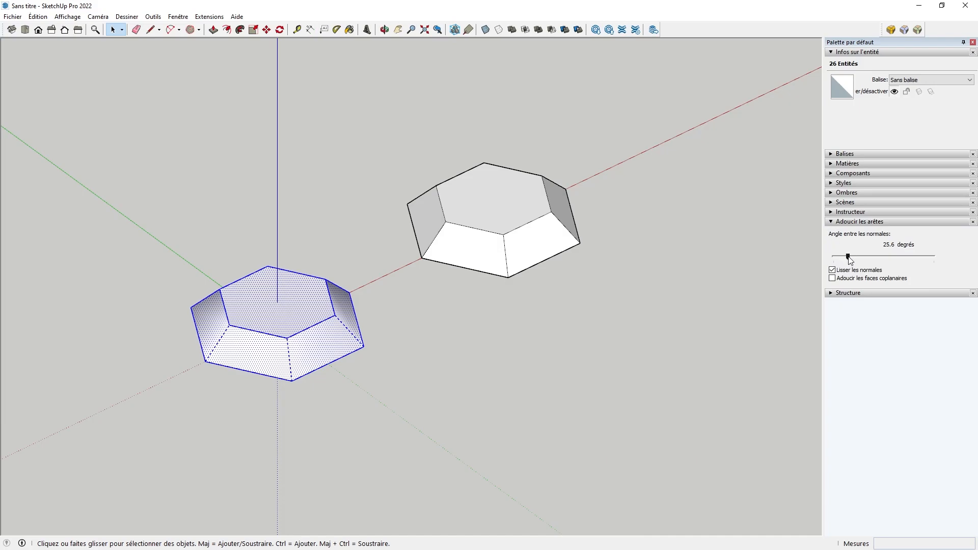
{"action": "left_click_drag", "start_coordinate": [849, 259], "coordinate": [832, 256]}
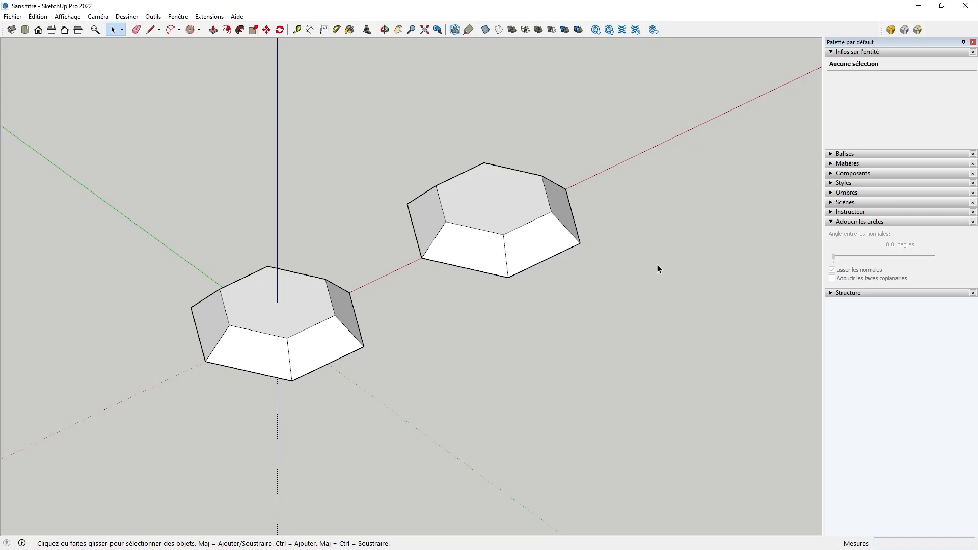
Undo the edge softening, the top radius changes and the extrusions back to the flat circle and polygon faces
{"action": "key", "text": "ctrl+z"}
{"action": "key", "text": "ctrl+z"}
{"action": "key", "text": "ctrl+z"}
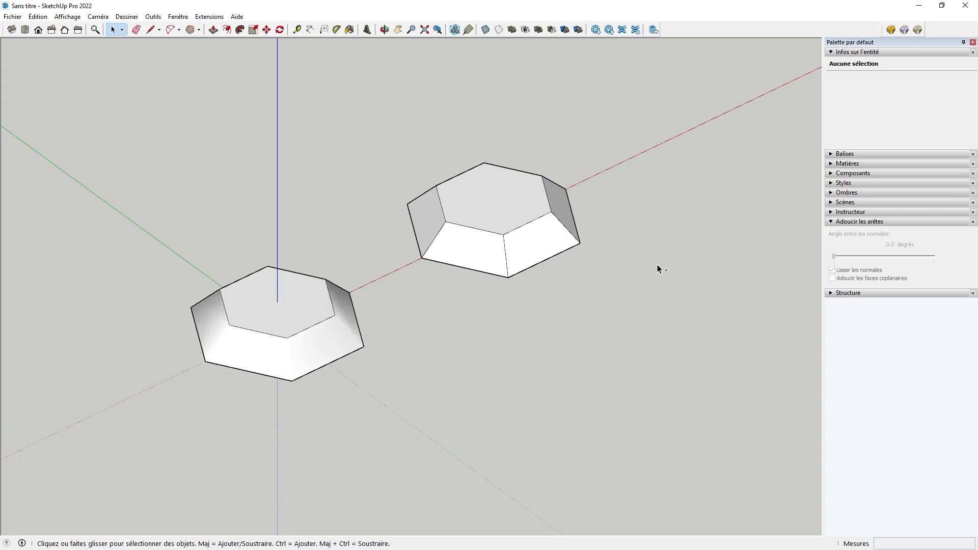
{"action": "key", "text": "ctrl+z"}
{"action": "key", "text": "ctrl+z"}
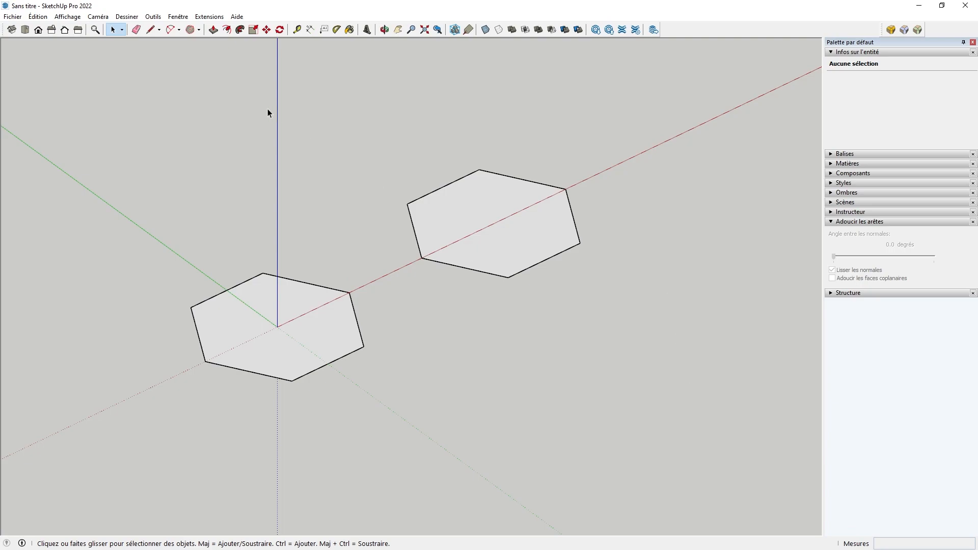
Extrude the flat polygon upward with Push/Pull, repeating the last extrusion distance
{"action": "left_click", "coordinate": [214, 29]}
{"action": "double_click", "coordinate": [461, 239]}
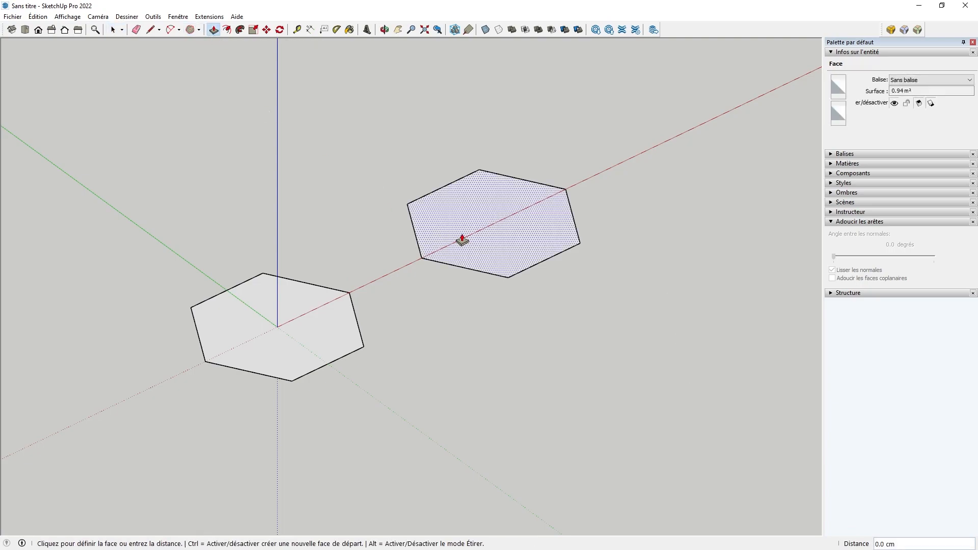
{"action": "left_click", "coordinate": [112, 29]}
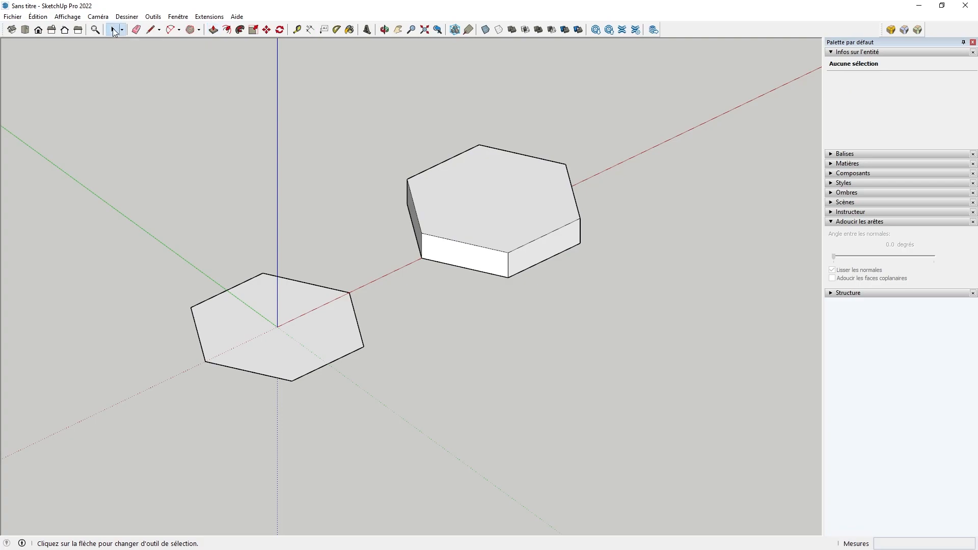
Convert the flat circle at the origin into a polygon and extrude it upward by the same distance
{"action": "left_click", "coordinate": [348, 355]}
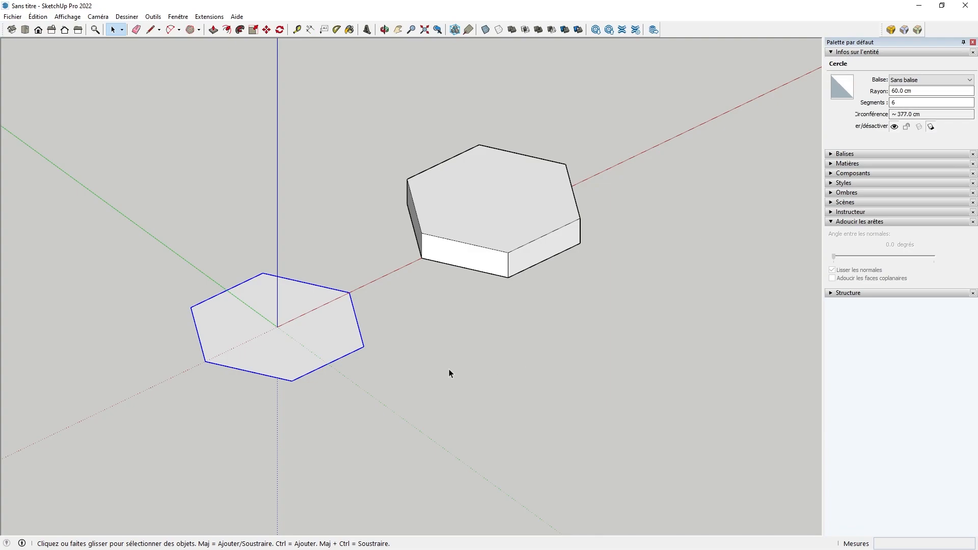
{"action": "right_click", "coordinate": [350, 353]}
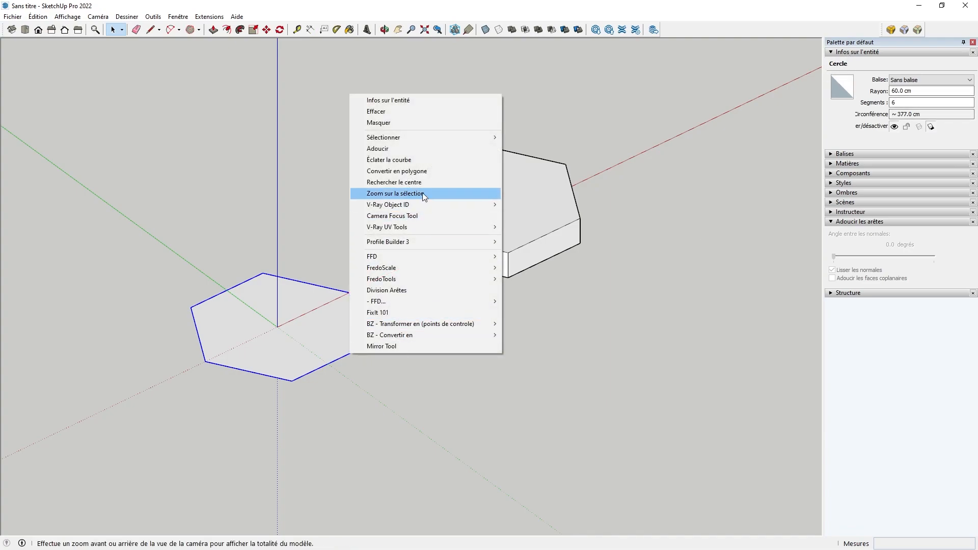
{"action": "left_click", "coordinate": [385, 173]}
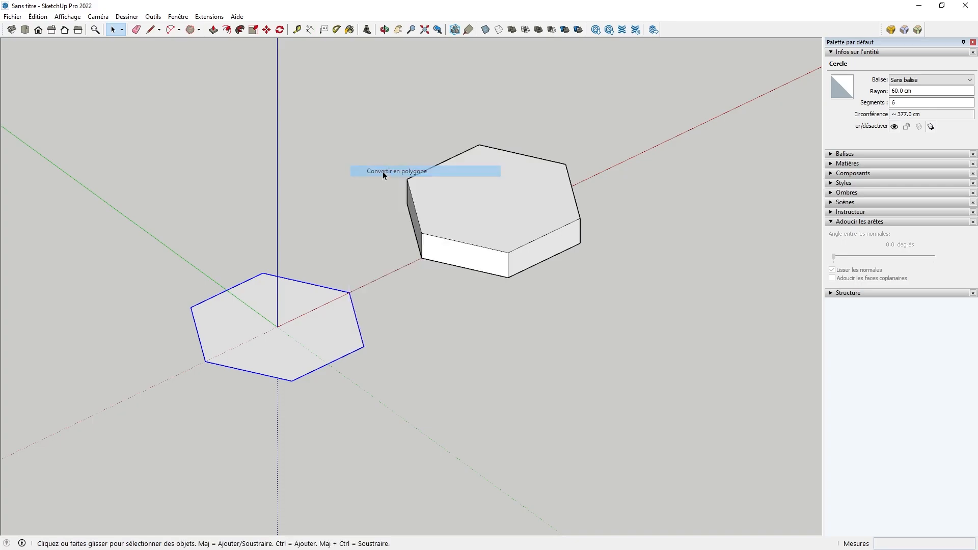
{"action": "left_click", "coordinate": [213, 30]}
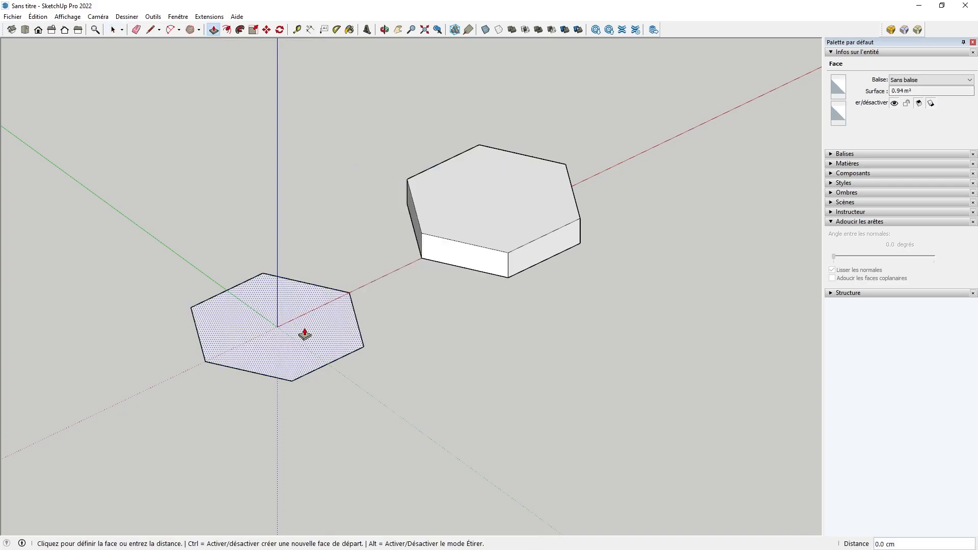
{"action": "double_click", "coordinate": [305, 334]}
{"action": "left_click", "coordinate": [112, 31]}
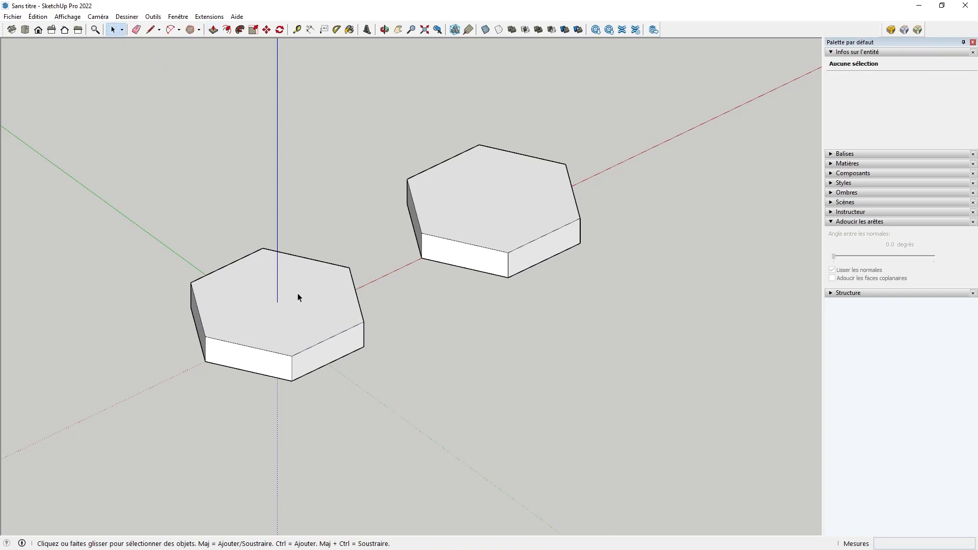
Set the radius of the converted polygon's top edge to 40 cm and clear the selection
{"action": "left_click", "coordinate": [316, 345]}
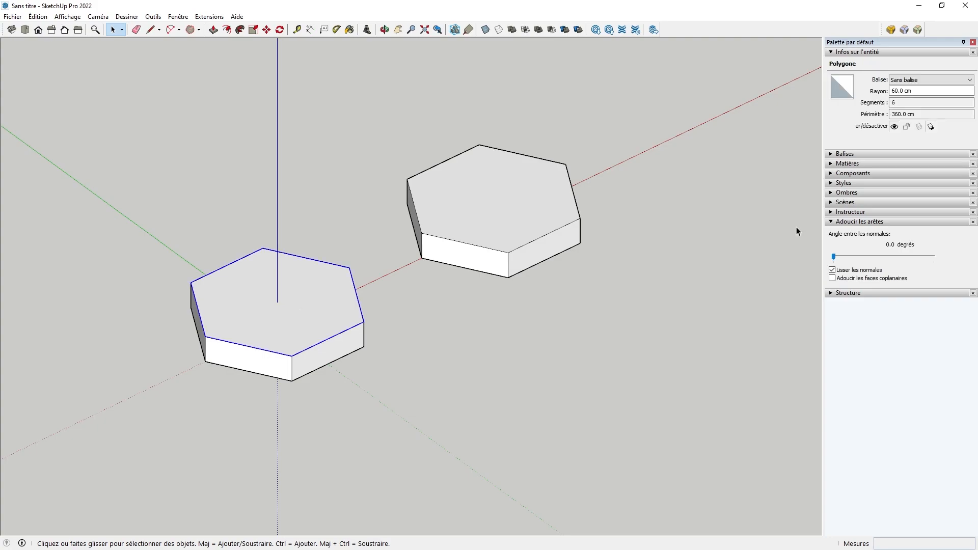
{"action": "left_click", "coordinate": [912, 91]}
{"action": "type", "text": "40"}
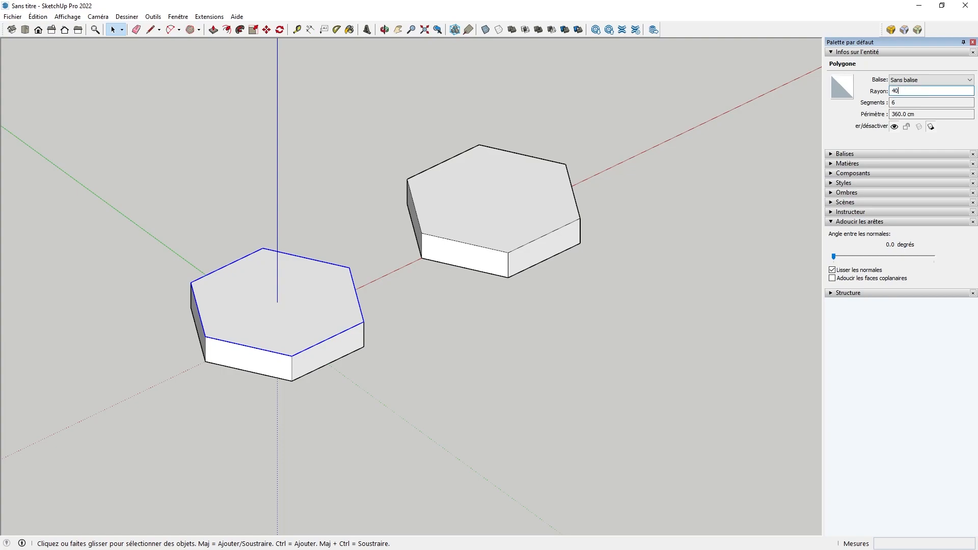
{"action": "key", "text": "Return"}
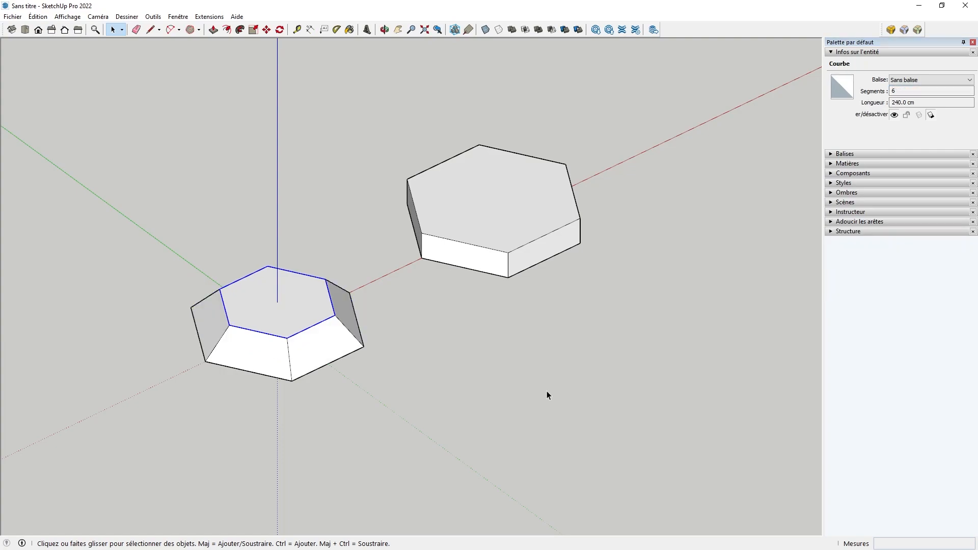
{"action": "left_click", "coordinate": [447, 397]}
Explode the top edge curve of the tapered hexagon at the origin into separate edges
{"action": "left_click", "coordinate": [314, 328]}
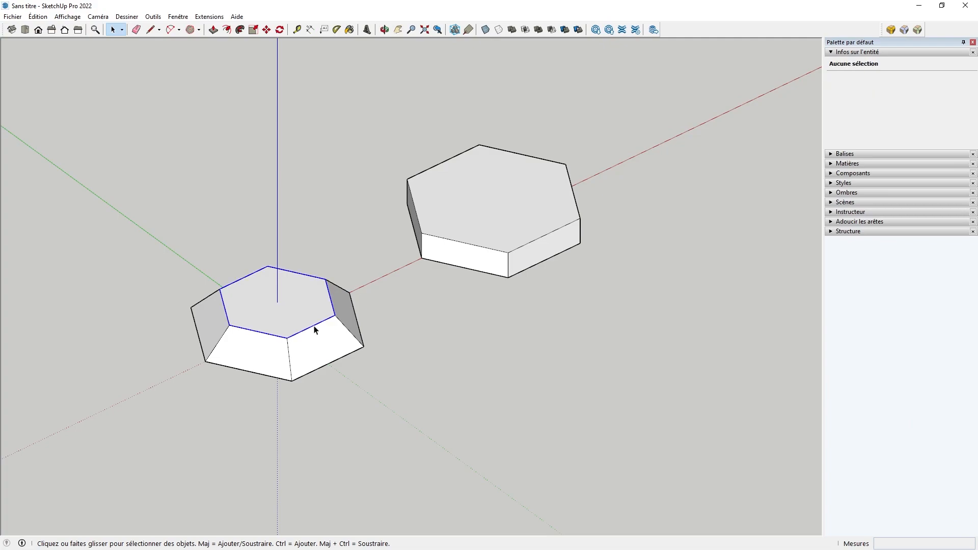
{"action": "left_click", "coordinate": [255, 399]}
{"action": "left_click", "coordinate": [255, 332]}
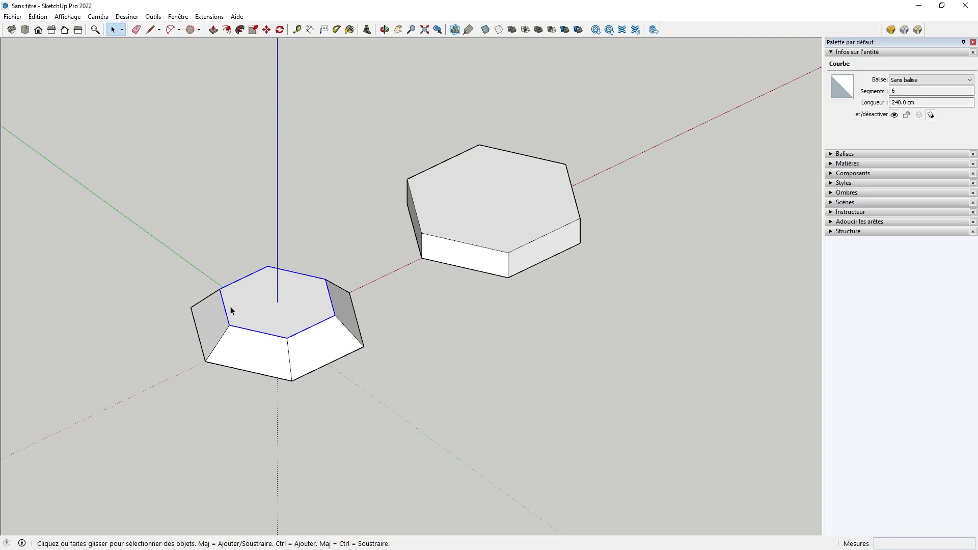
{"action": "right_click", "coordinate": [323, 325]}
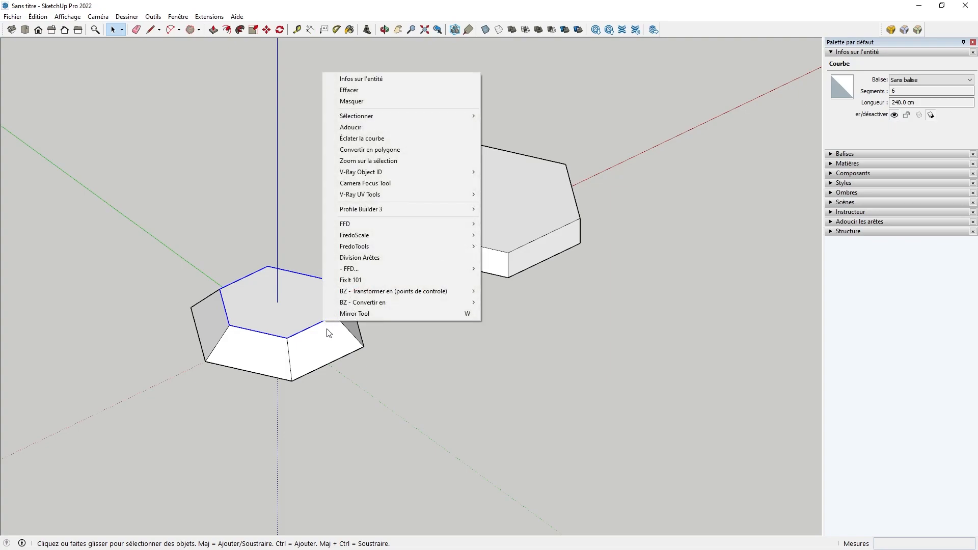
{"action": "left_click", "coordinate": [367, 138]}
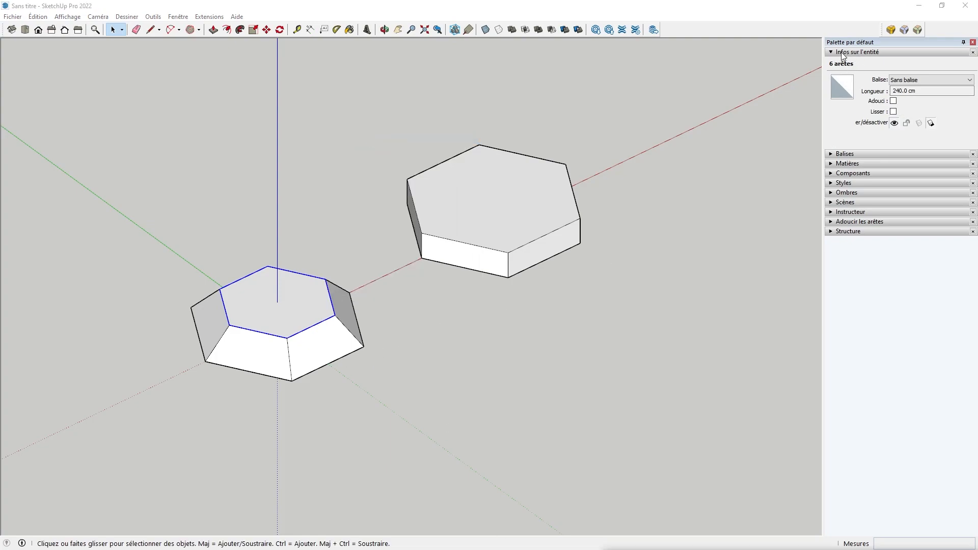
Move the single front top edge of the tapered hexagon outward along the green axis
{"action": "left_click", "coordinate": [270, 335]}
{"action": "left_click", "coordinate": [304, 331]}
{"action": "key", "text": "m"}
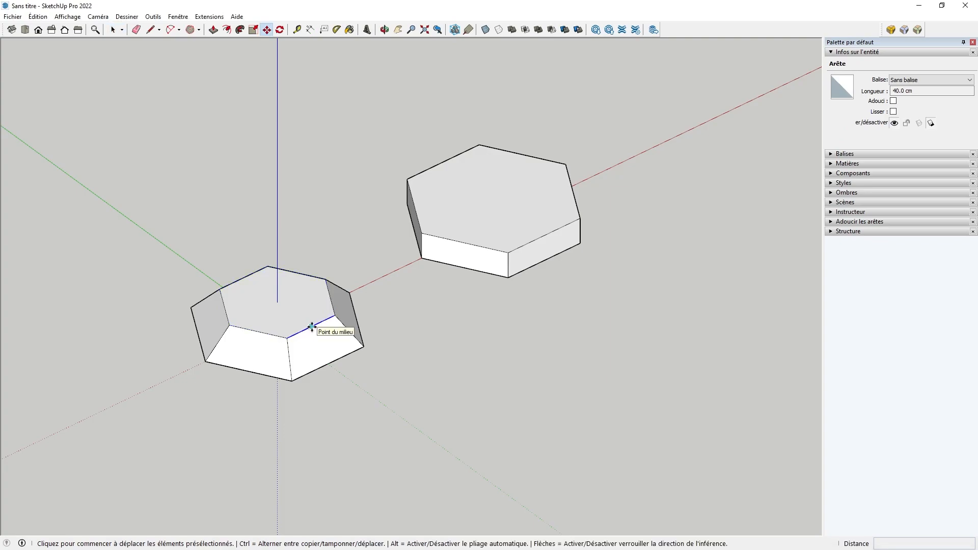
{"action": "left_click", "coordinate": [312, 327]}
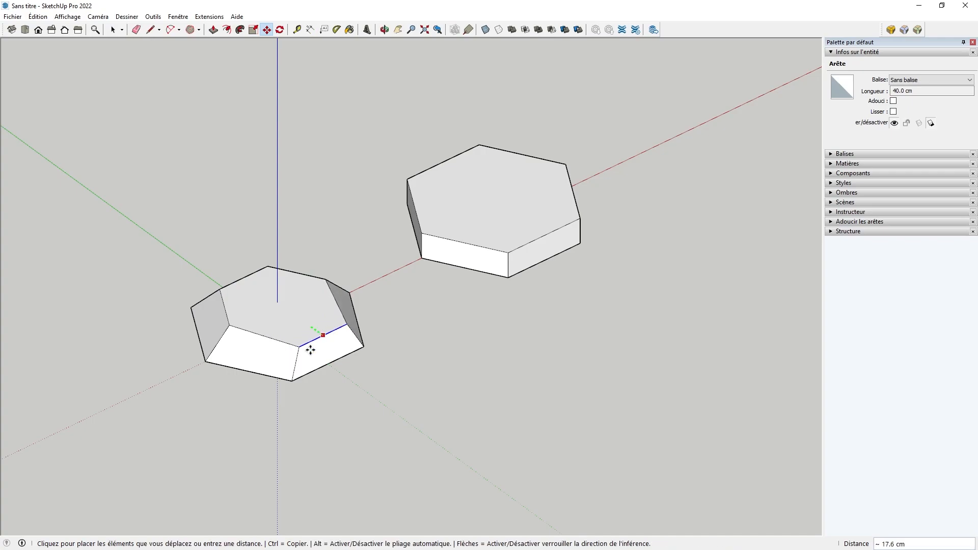
{"action": "left_click", "coordinate": [295, 379]}
Extrude the sloped side face below the moved edge outward by 192.6 cm with Push/Pull
{"action": "key", "text": "p"}
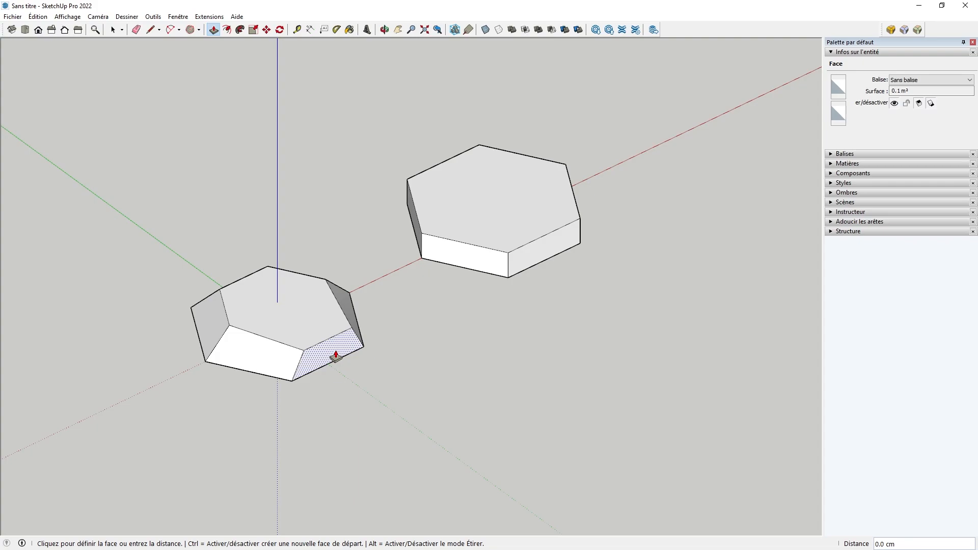
{"action": "left_click", "coordinate": [526, 485]}
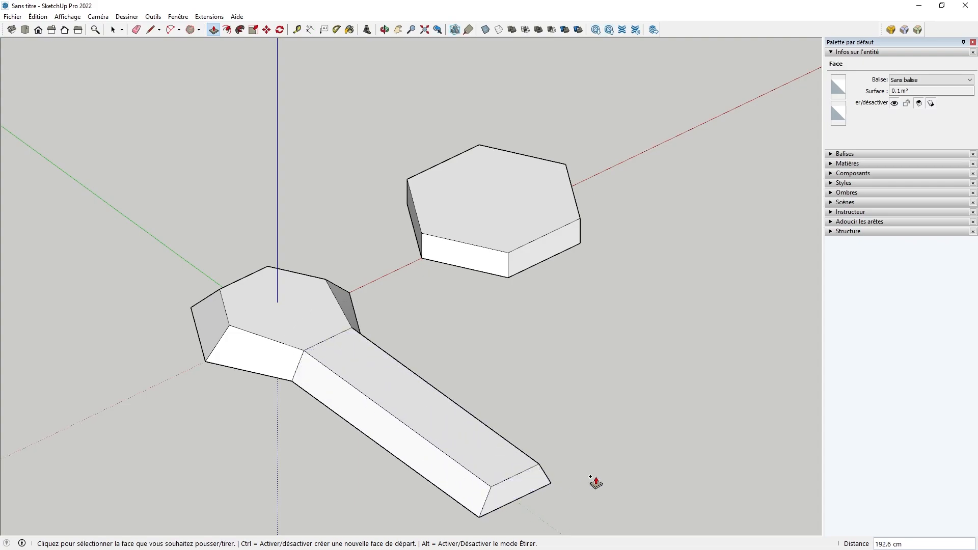
{"action": "key", "text": "space"}
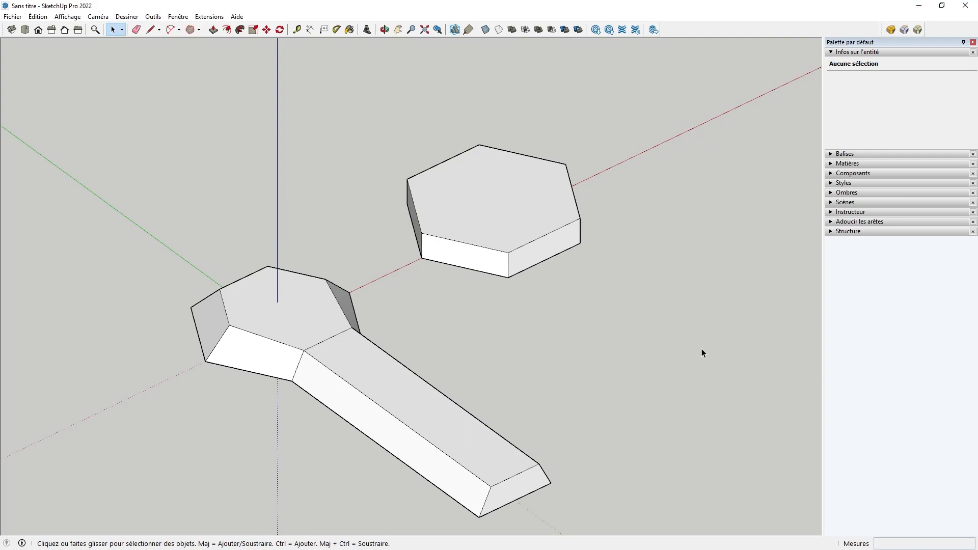
Weld the eight outline edges around the hexagon's top face and its extended arm's top face into one curve, excluding their shared edge
{"action": "double_click", "coordinate": [358, 356]}
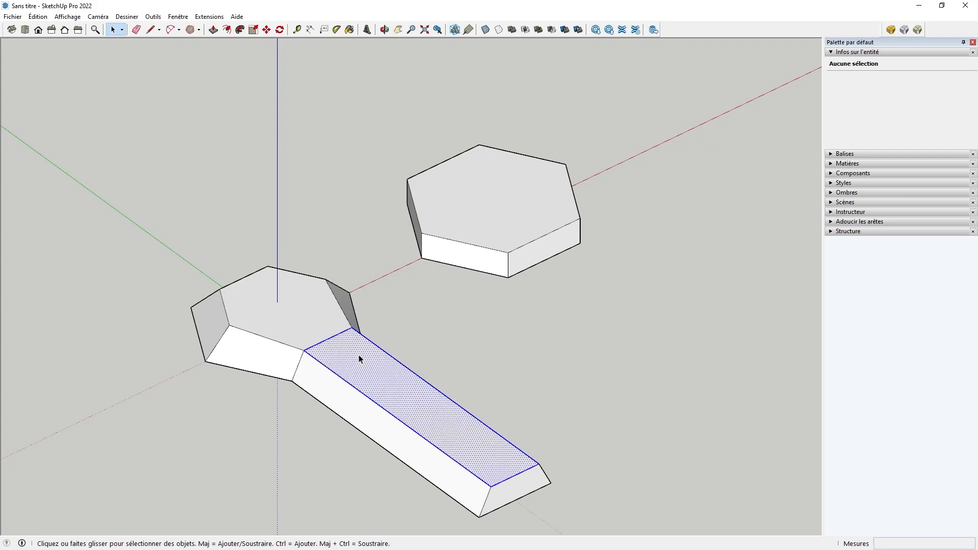
{"action": "double_click", "coordinate": [311, 321], "text": "ctrl"}
{"action": "double_click", "coordinate": [326, 340], "text": "shift"}
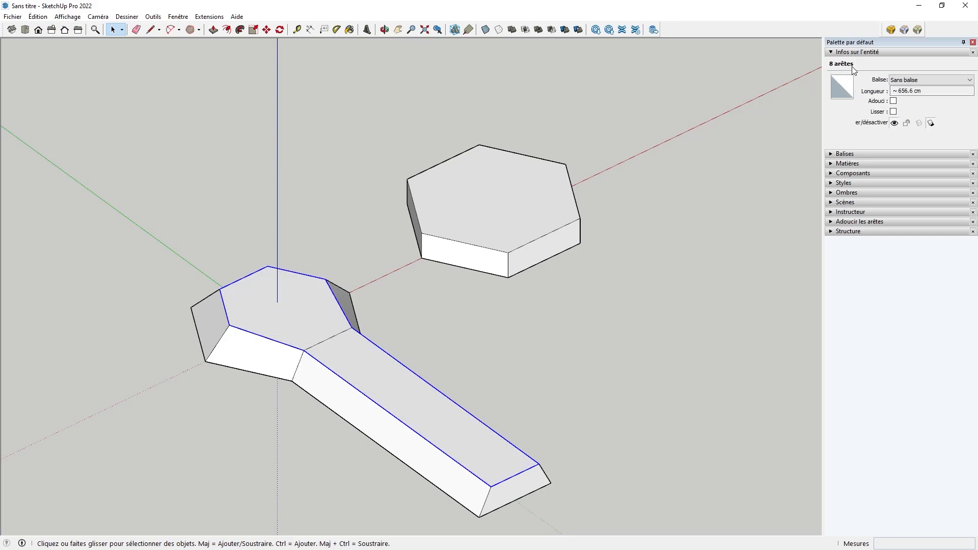
{"action": "right_click", "coordinate": [323, 365]}
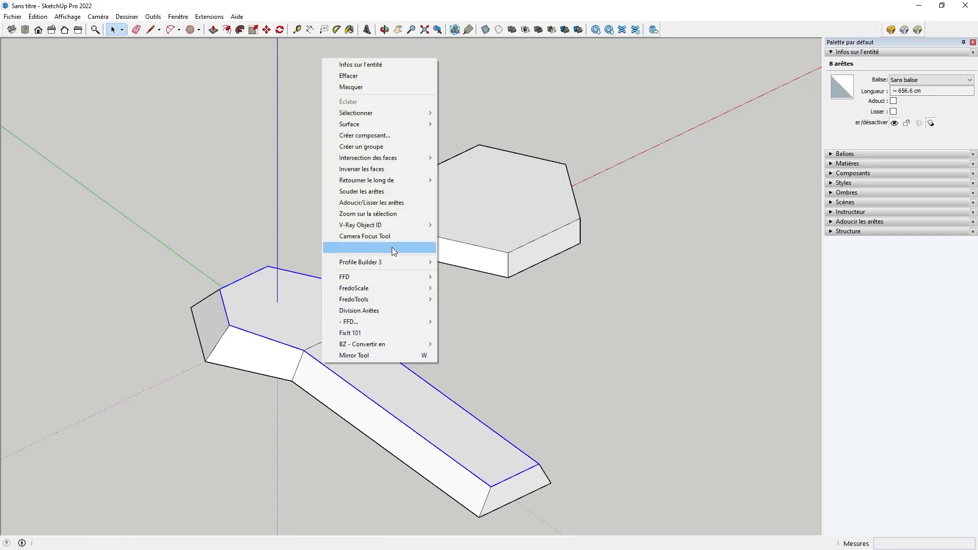
{"action": "left_click", "coordinate": [372, 193]}
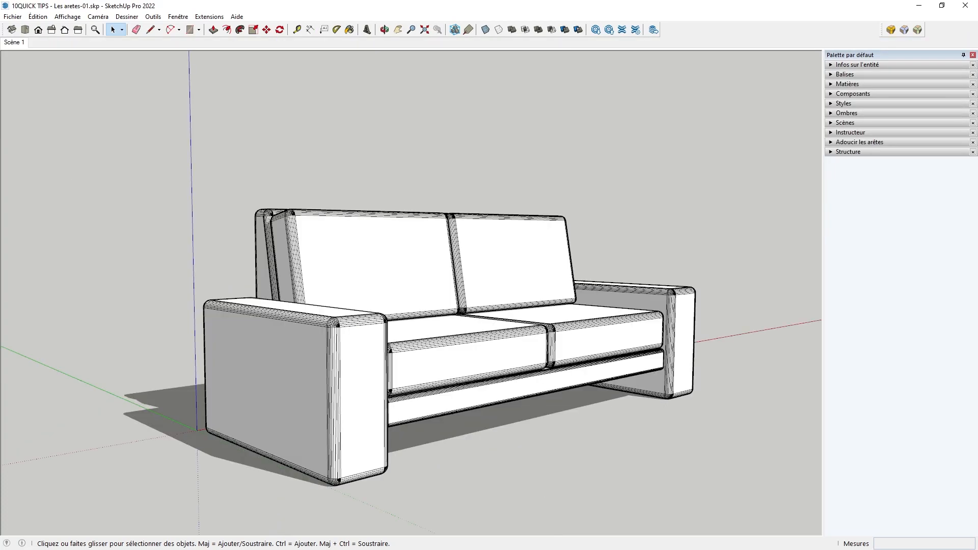
Soften the edges of all parts inside the sofa group with a 16.4-degree angle between normals, and leave the group
{"action": "left_click", "coordinate": [831, 143]}
{"action": "left_click", "coordinate": [536, 343]}
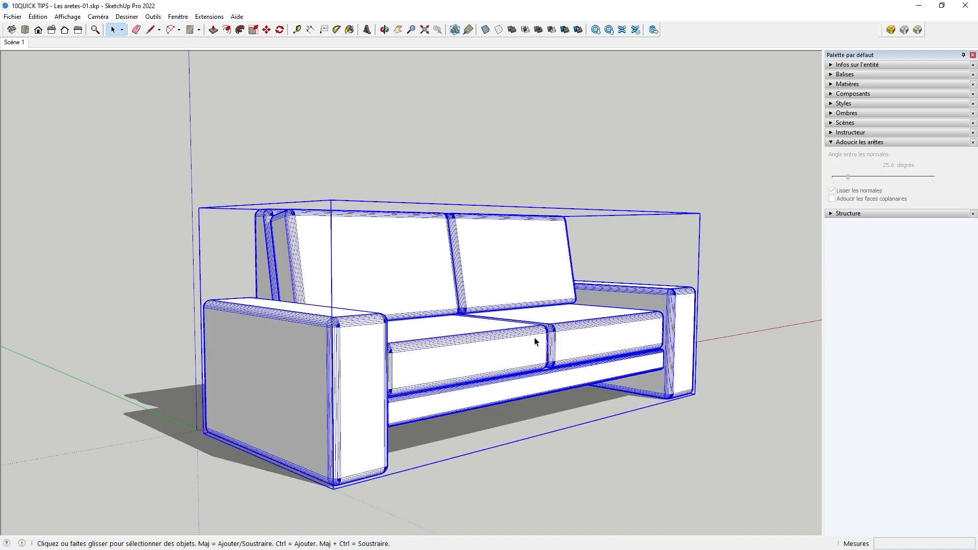
{"action": "double_click", "coordinate": [460, 345]}
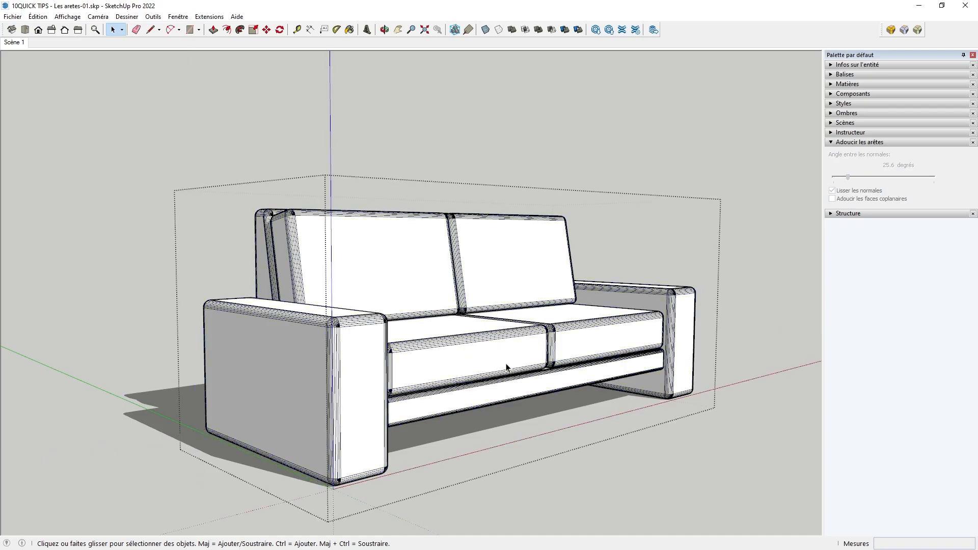
{"action": "left_click_drag", "start_coordinate": [171, 141], "coordinate": [731, 500]}
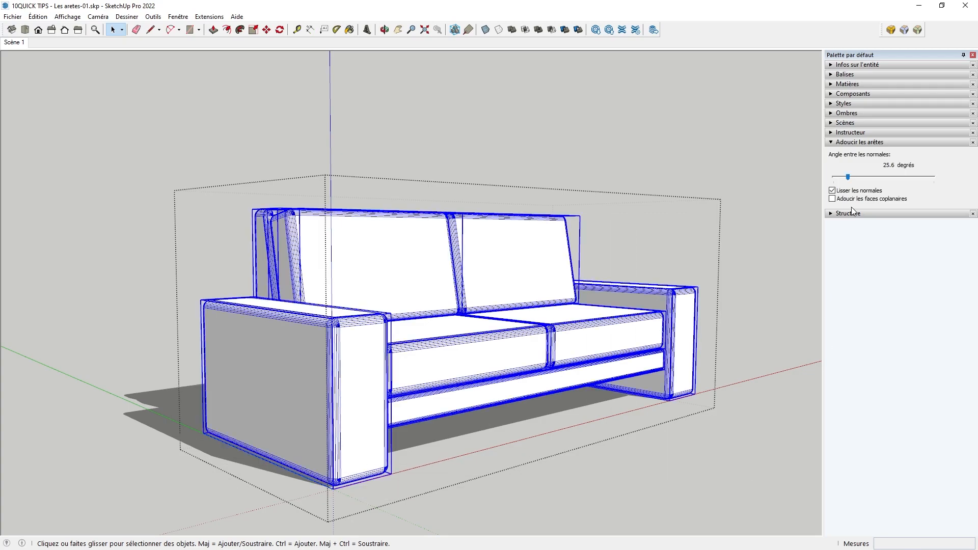
{"action": "left_click", "coordinate": [848, 177]}
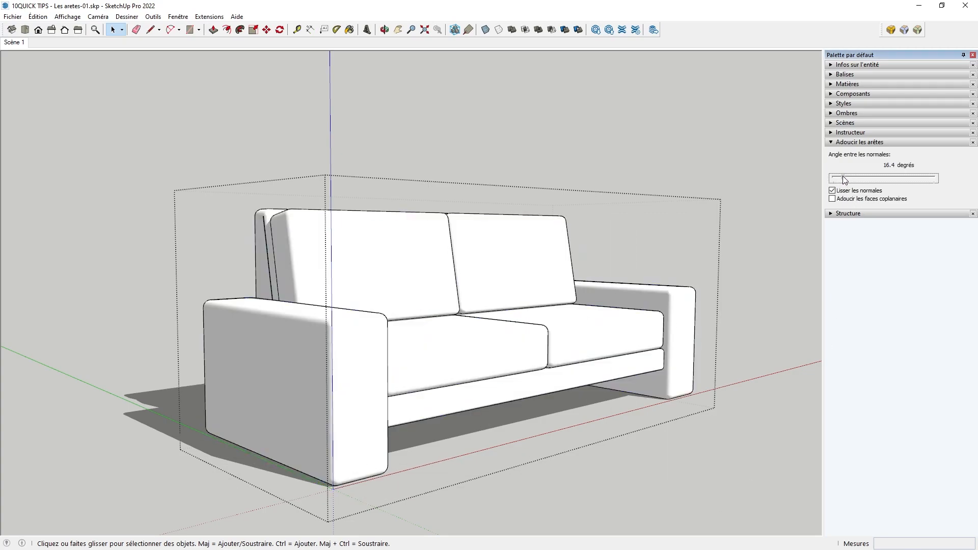
{"action": "left_click", "coordinate": [723, 491]}
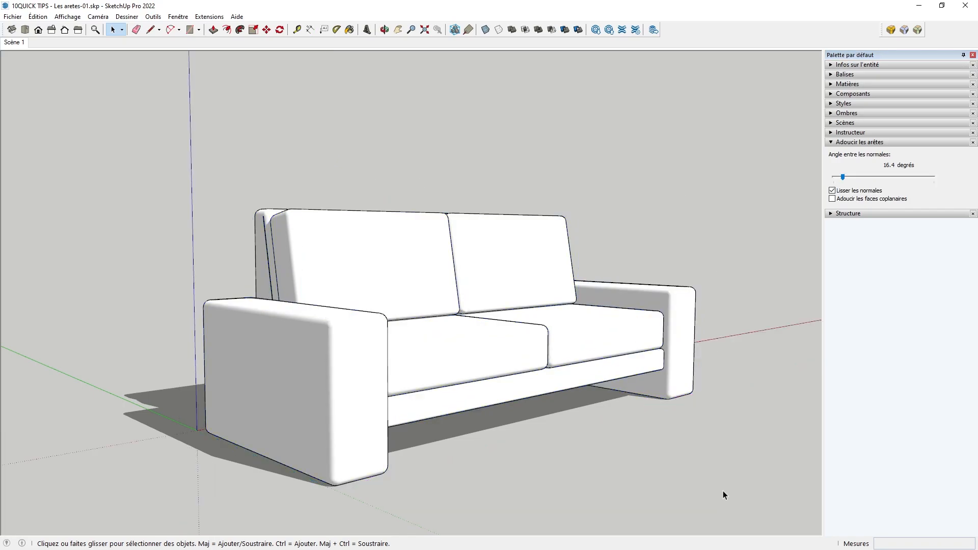